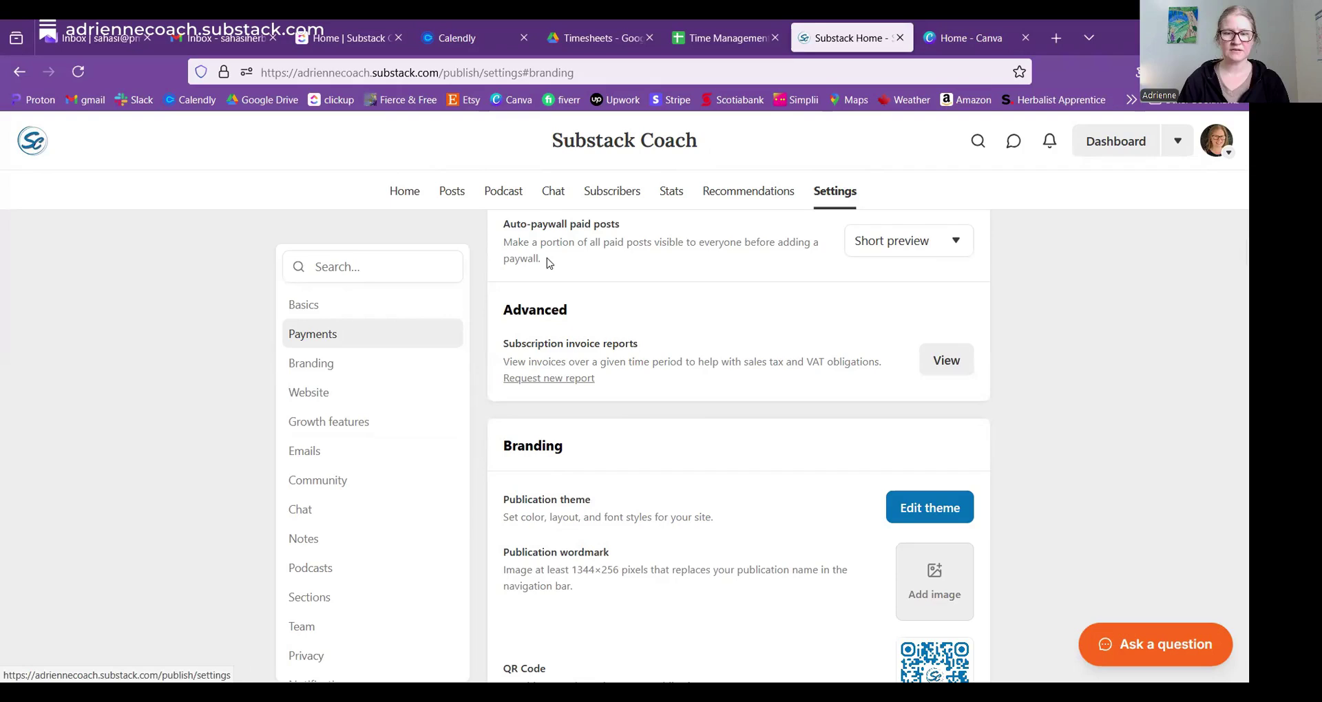
Step: Jump to the Branding section of the Substack publication settings
{"action": "left_click", "coordinate": [309, 365]}
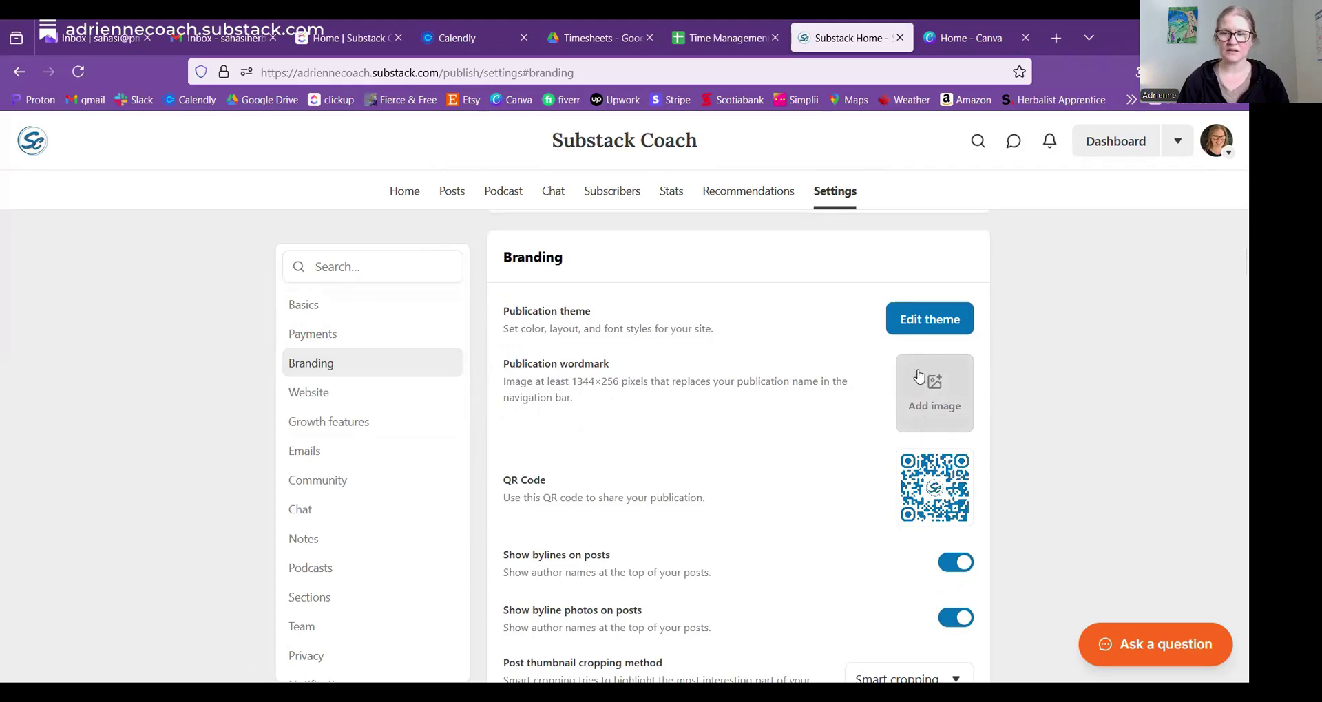
{"action": "left_click", "coordinate": [924, 323]}
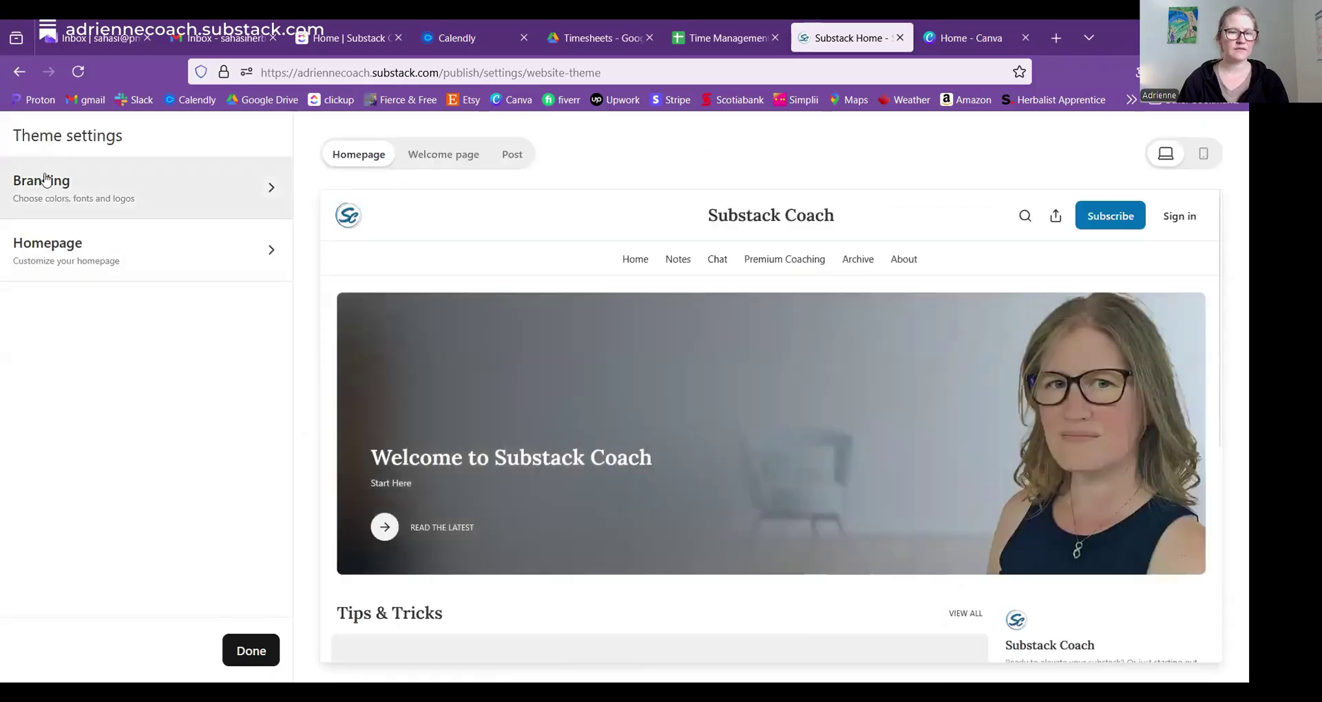
{"action": "left_click", "coordinate": [45, 181]}
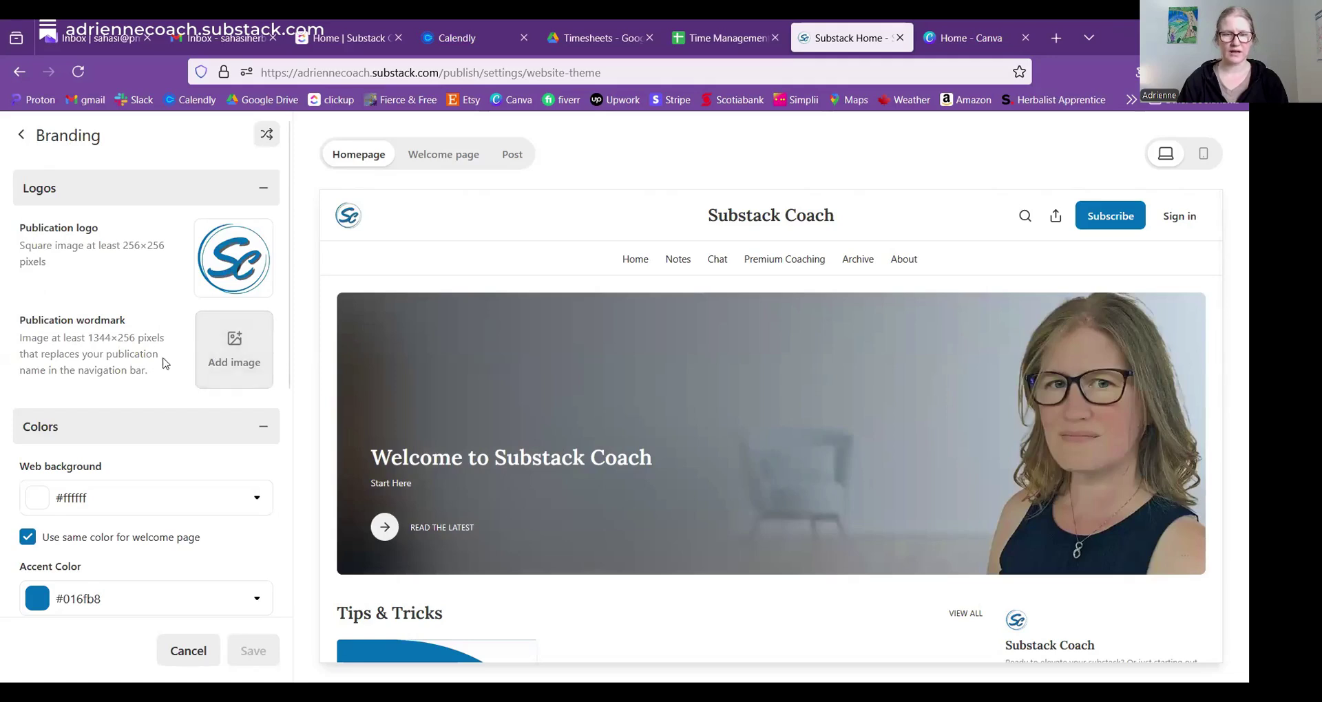
{"action": "left_click", "coordinate": [36, 137]}
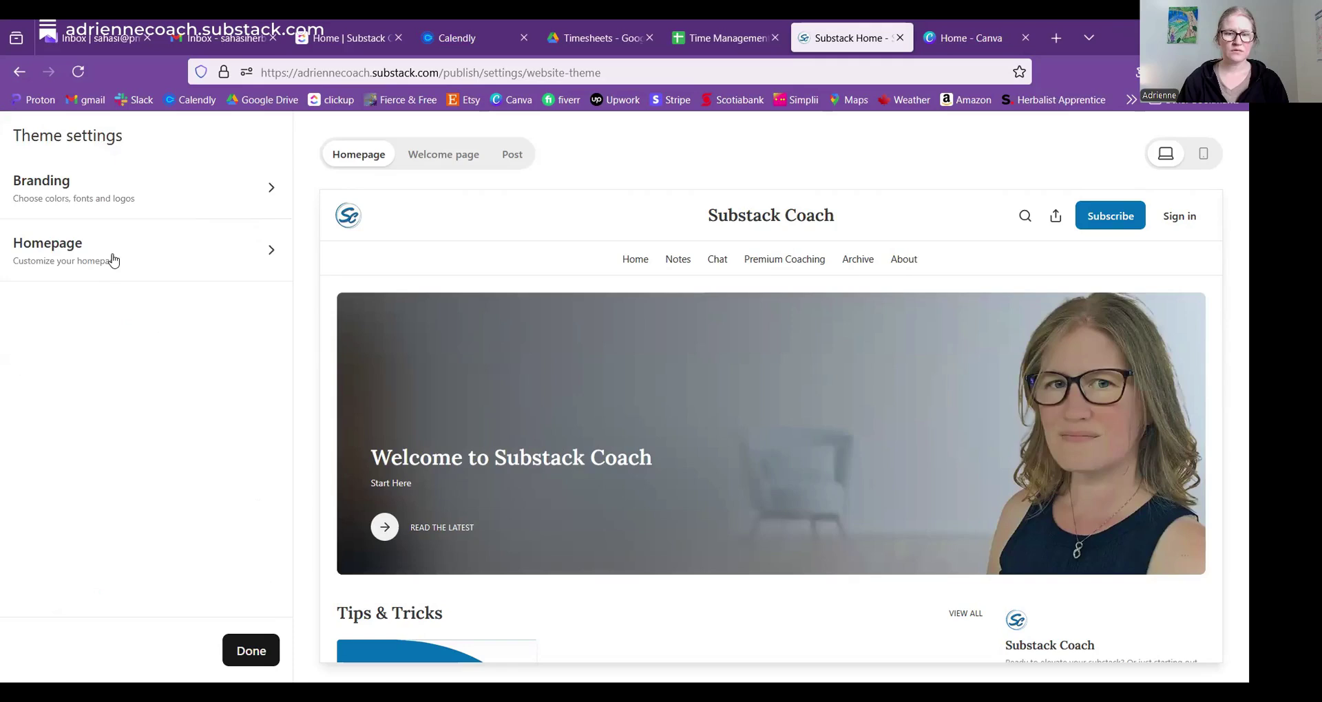
{"action": "left_click", "coordinate": [257, 650]}
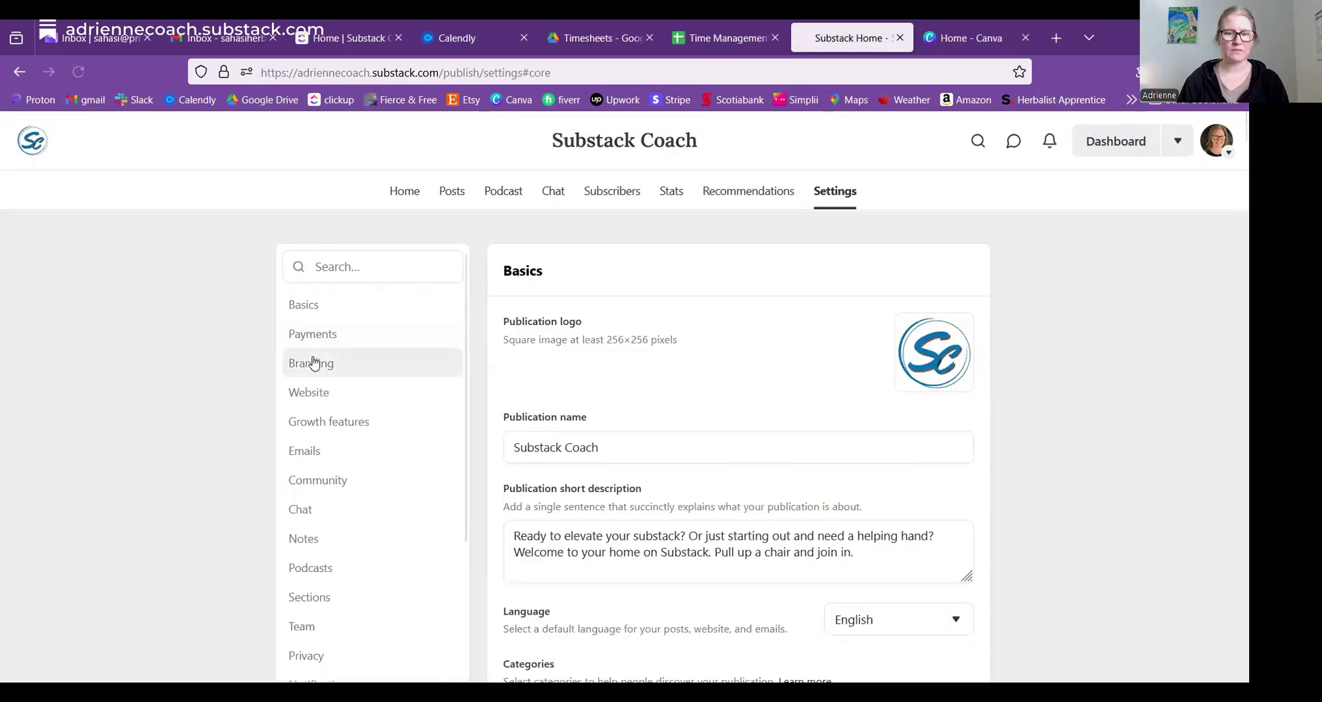
{"action": "left_click", "coordinate": [312, 363]}
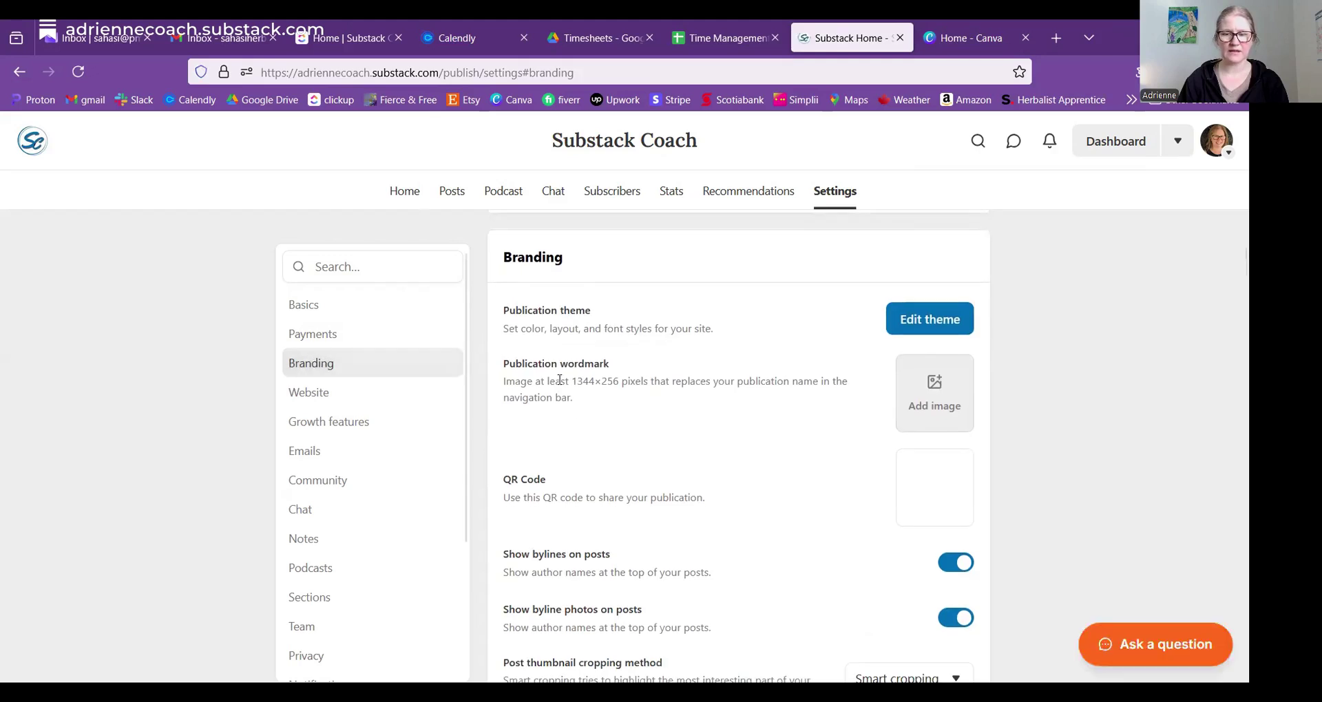
{"action": "left_click_drag", "start_coordinate": [541, 381], "coordinate": [619, 379]}
{"action": "left_click", "coordinate": [631, 380]}
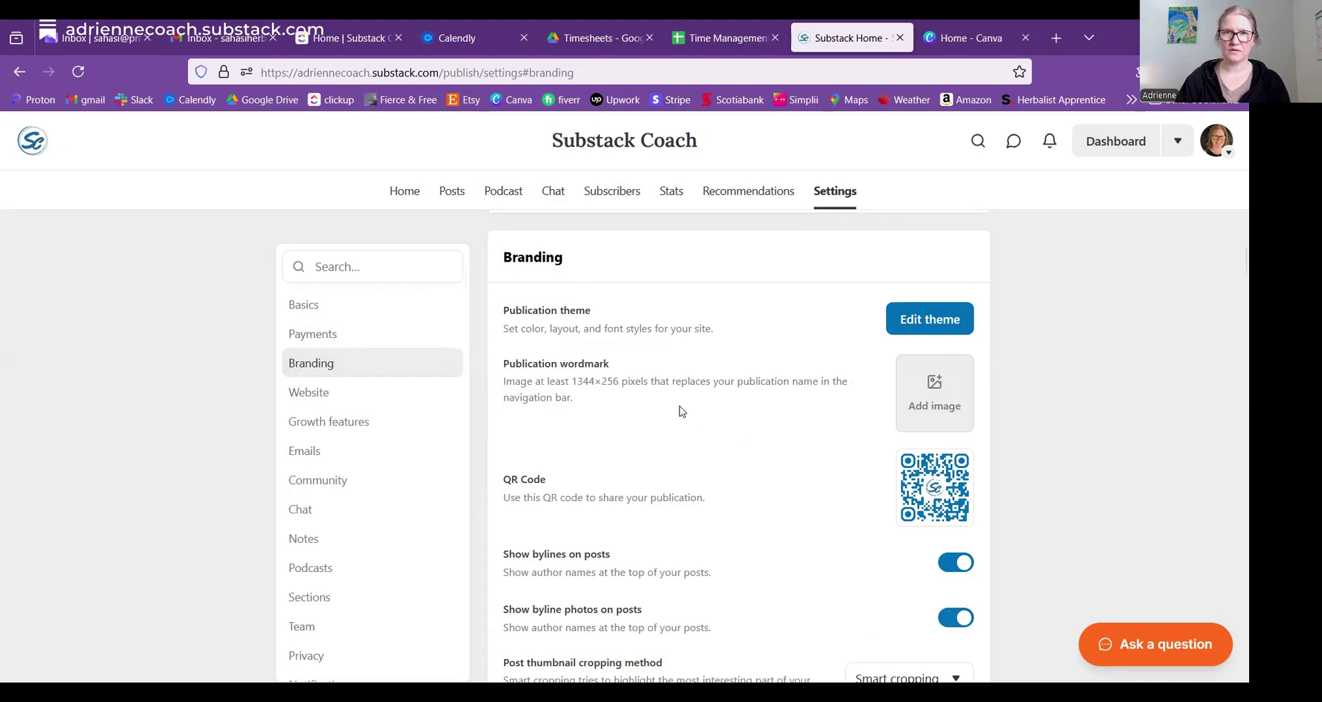
{"action": "mouse_move", "coordinate": [973, 25]}
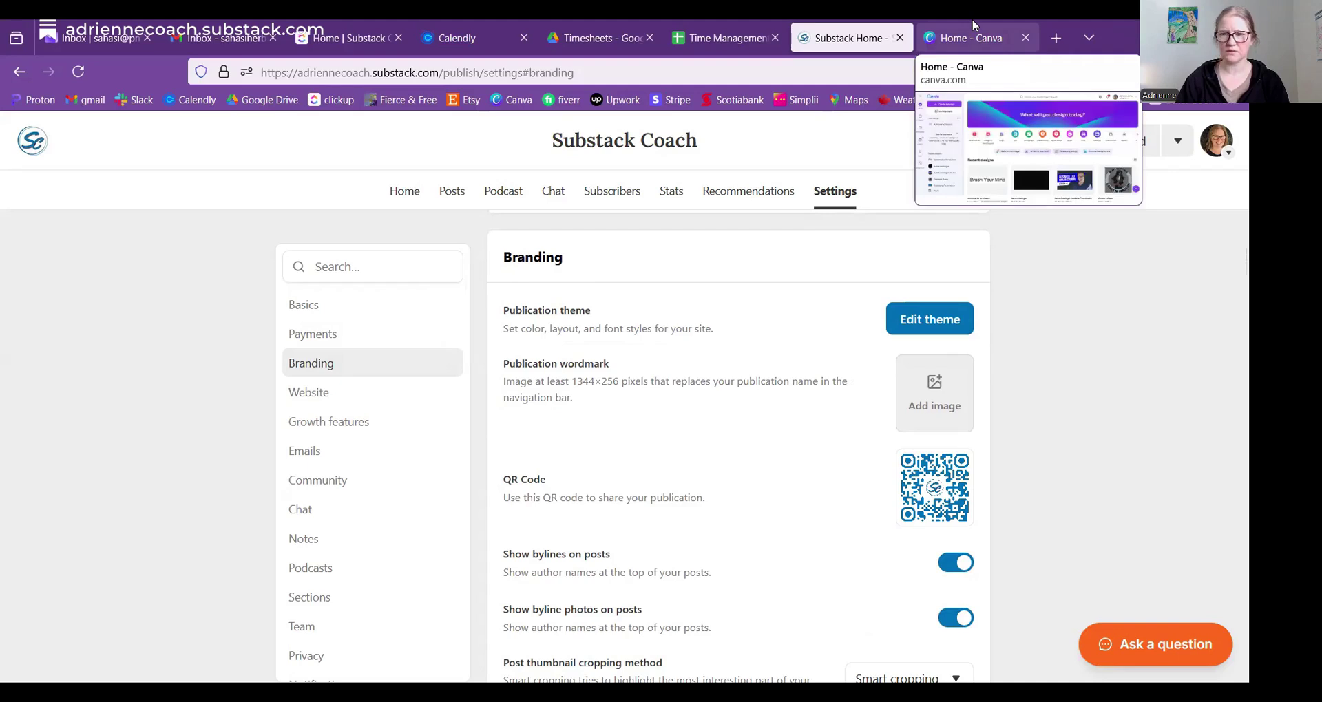
Step: From the Canva home page, create a custom-size blank design 1344 px wide by 256 px high
{"action": "left_click", "coordinate": [973, 25]}
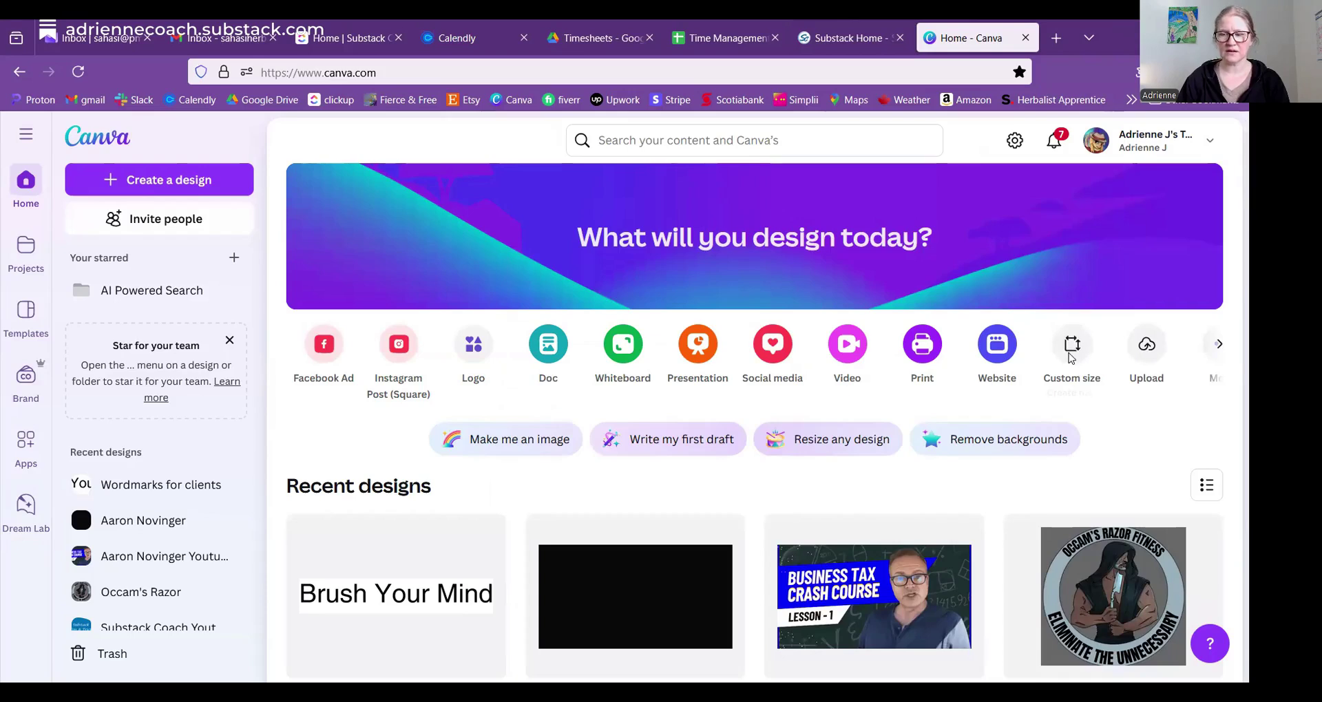
{"action": "left_click", "coordinate": [1070, 357]}
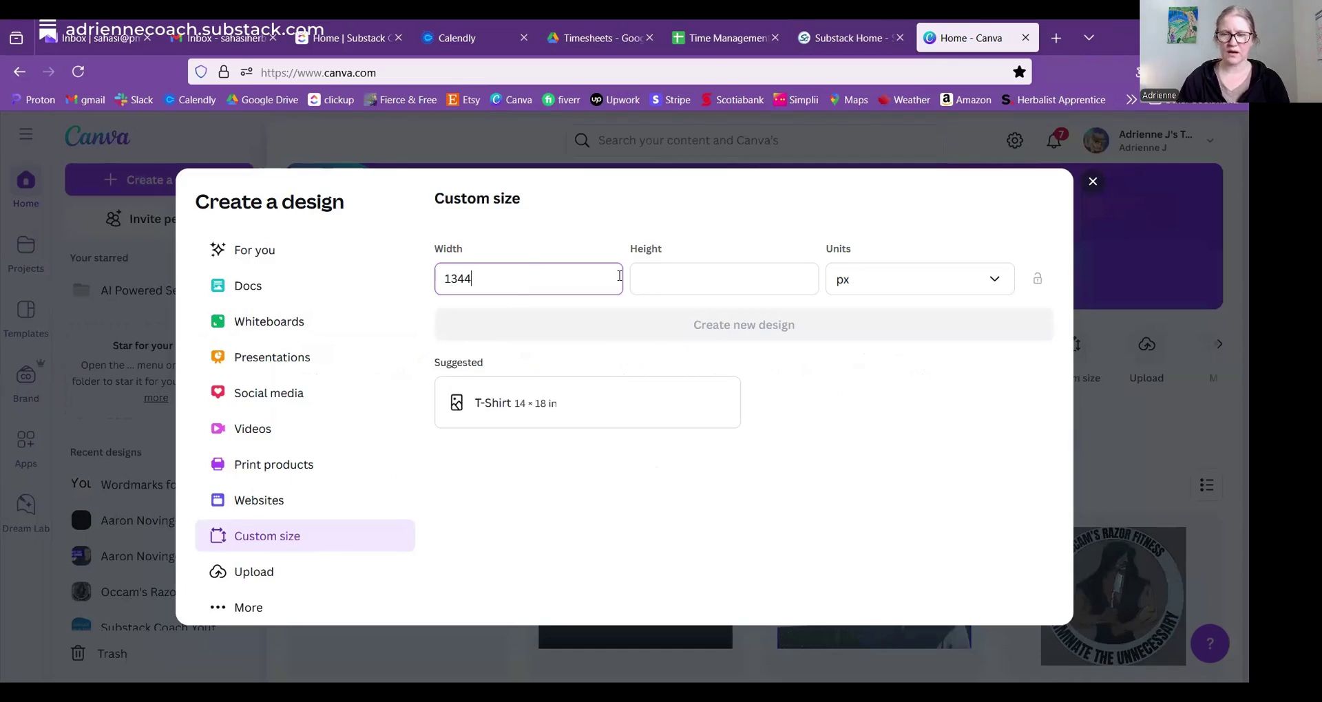
{"action": "left_click", "coordinate": [665, 280]}
{"action": "type", "text": "256"}
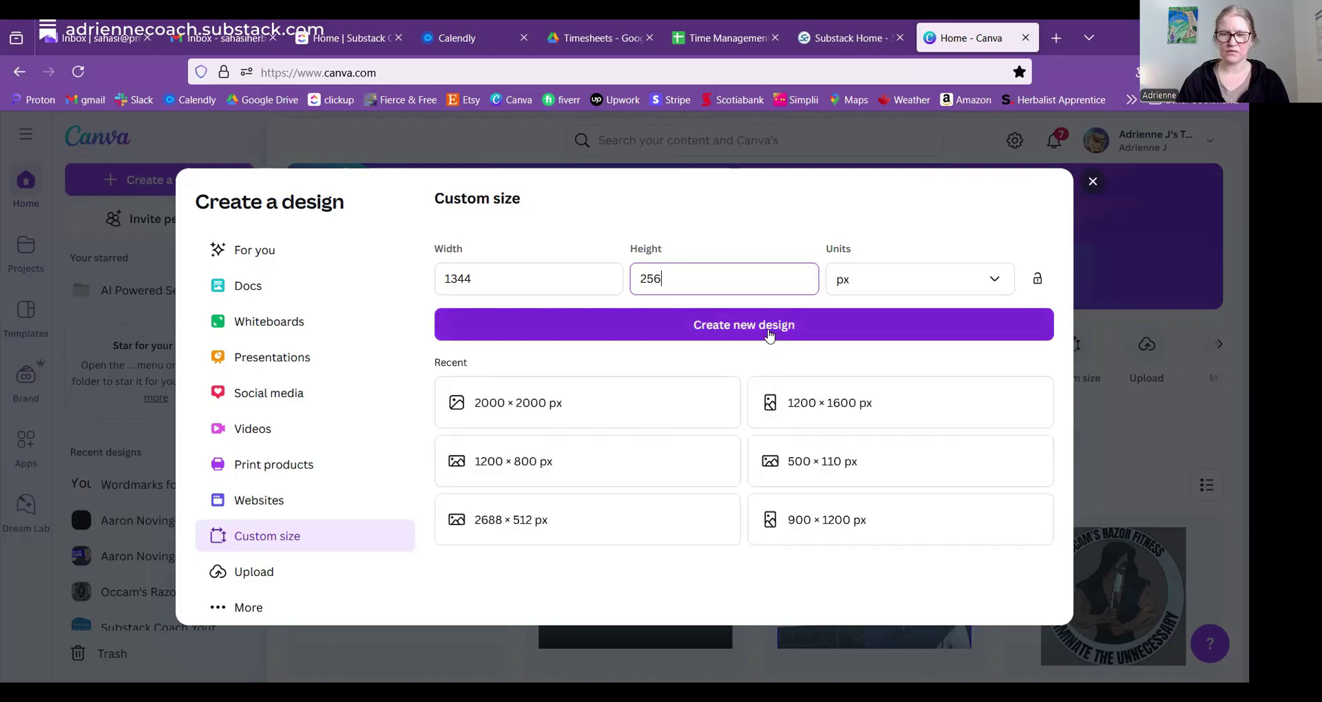
{"action": "left_click", "coordinate": [769, 337]}
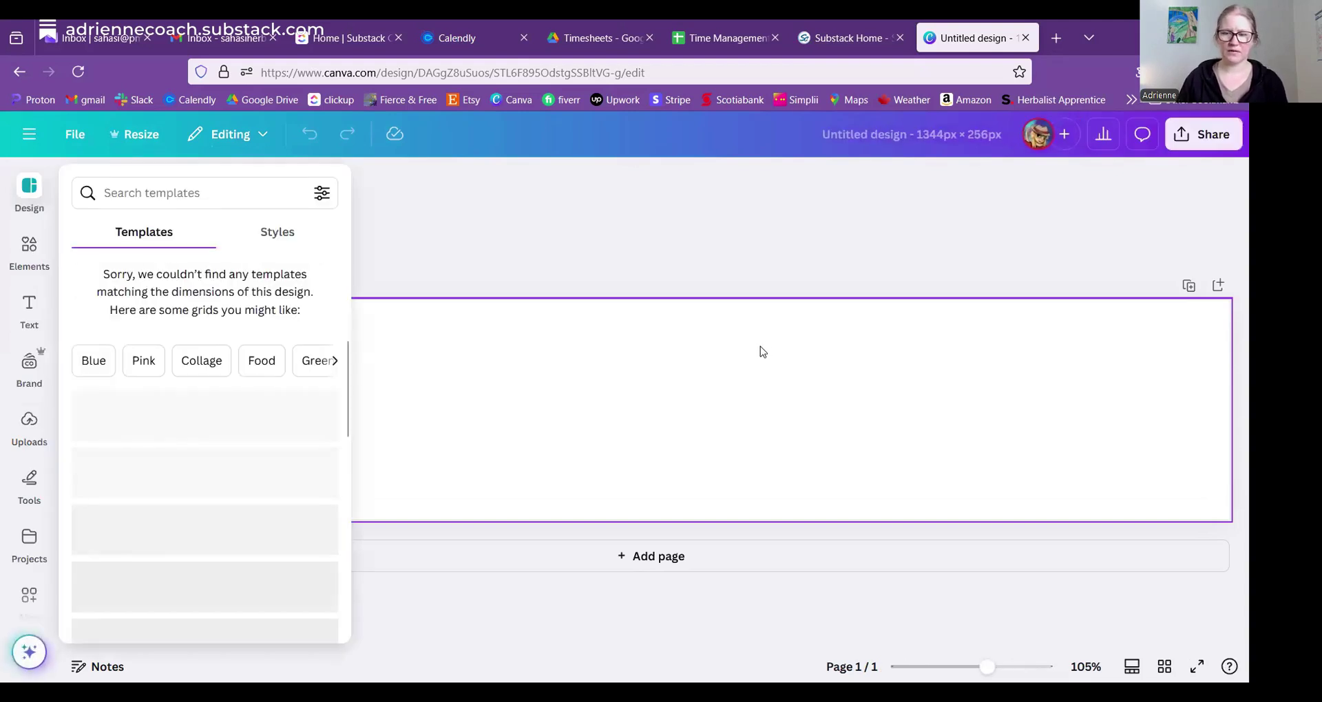
Step: Add the Substack Coach brand heading from the Text panel and retype its text as 'Substack Coach'
{"action": "left_click", "coordinate": [748, 347]}
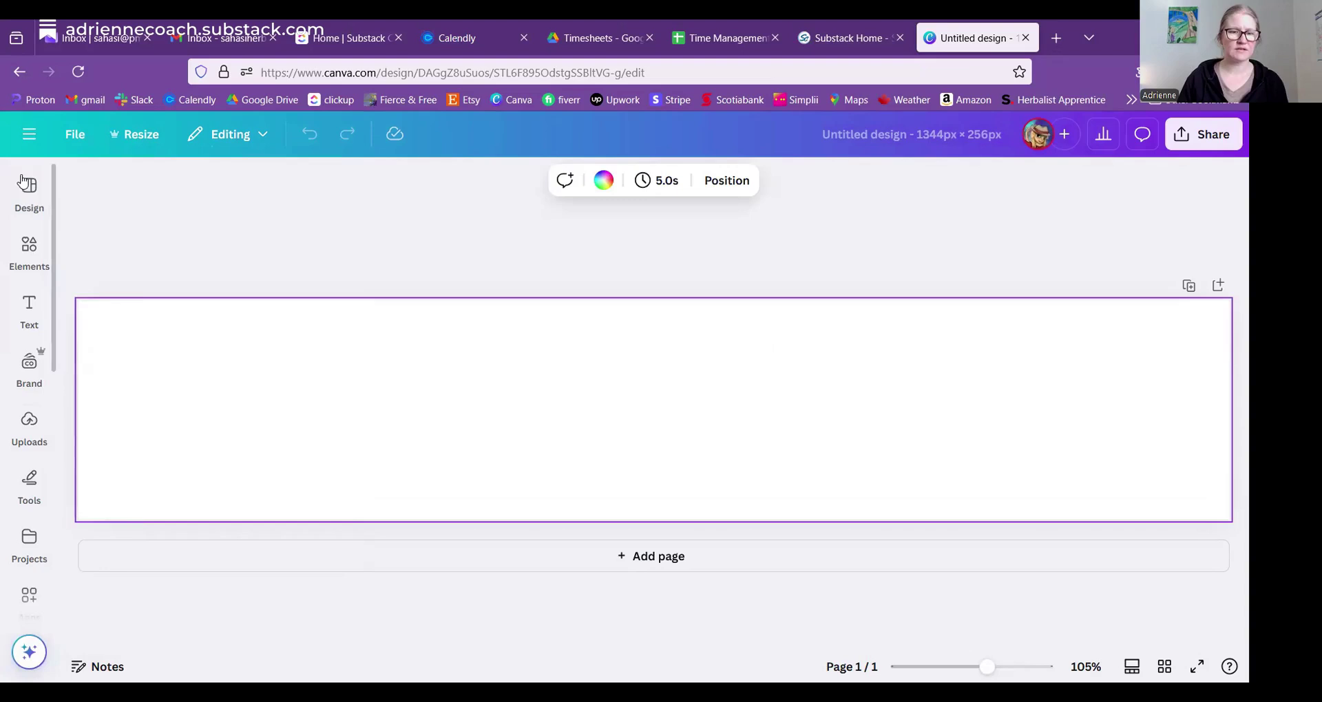
{"action": "left_click", "coordinate": [29, 197]}
{"action": "left_click", "coordinate": [29, 256]}
{"action": "left_click", "coordinate": [33, 313]}
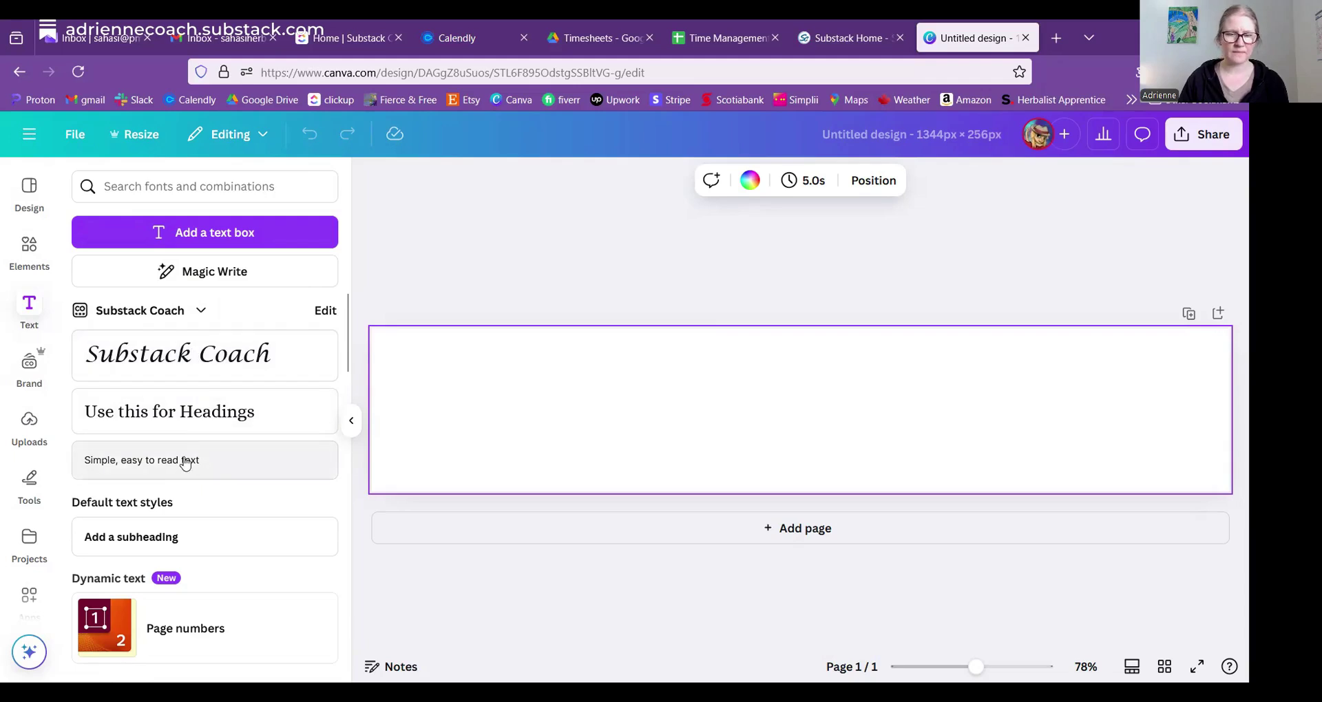
{"action": "left_click", "coordinate": [200, 374]}
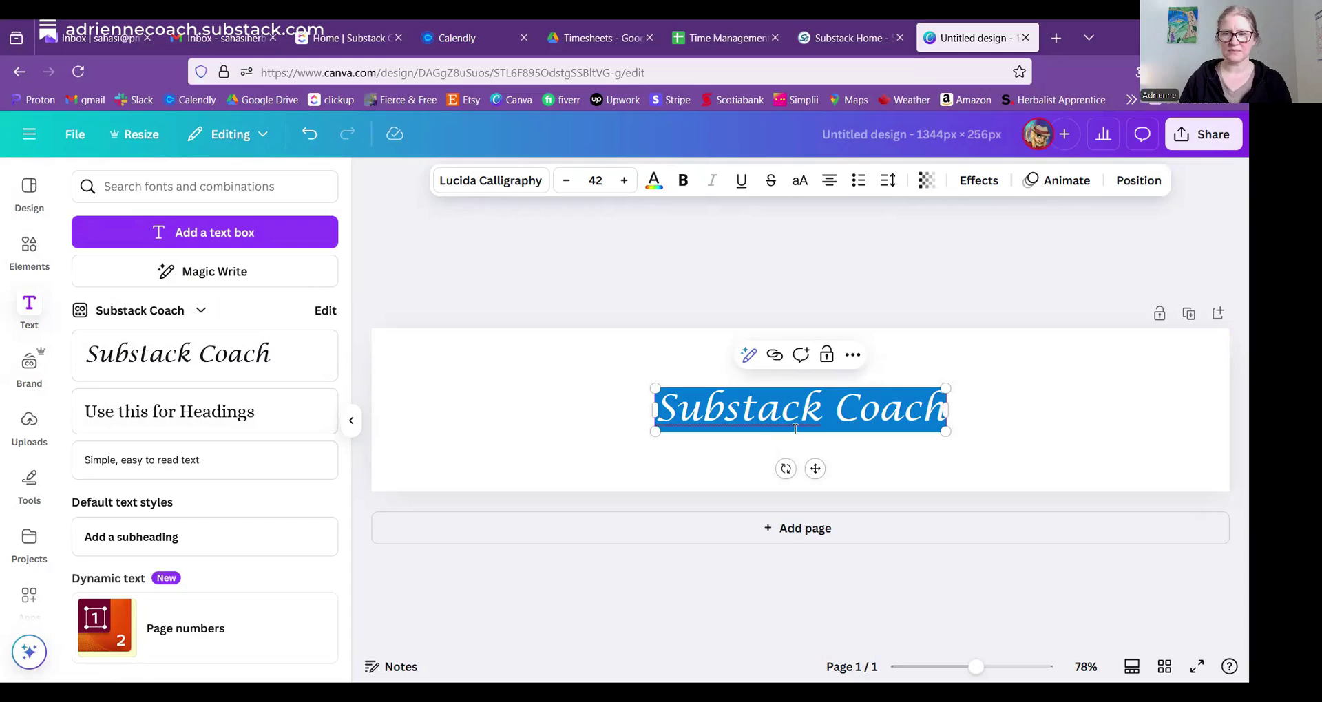
{"action": "left_click", "coordinate": [805, 426]}
{"action": "triple_click", "coordinate": [786, 420]}
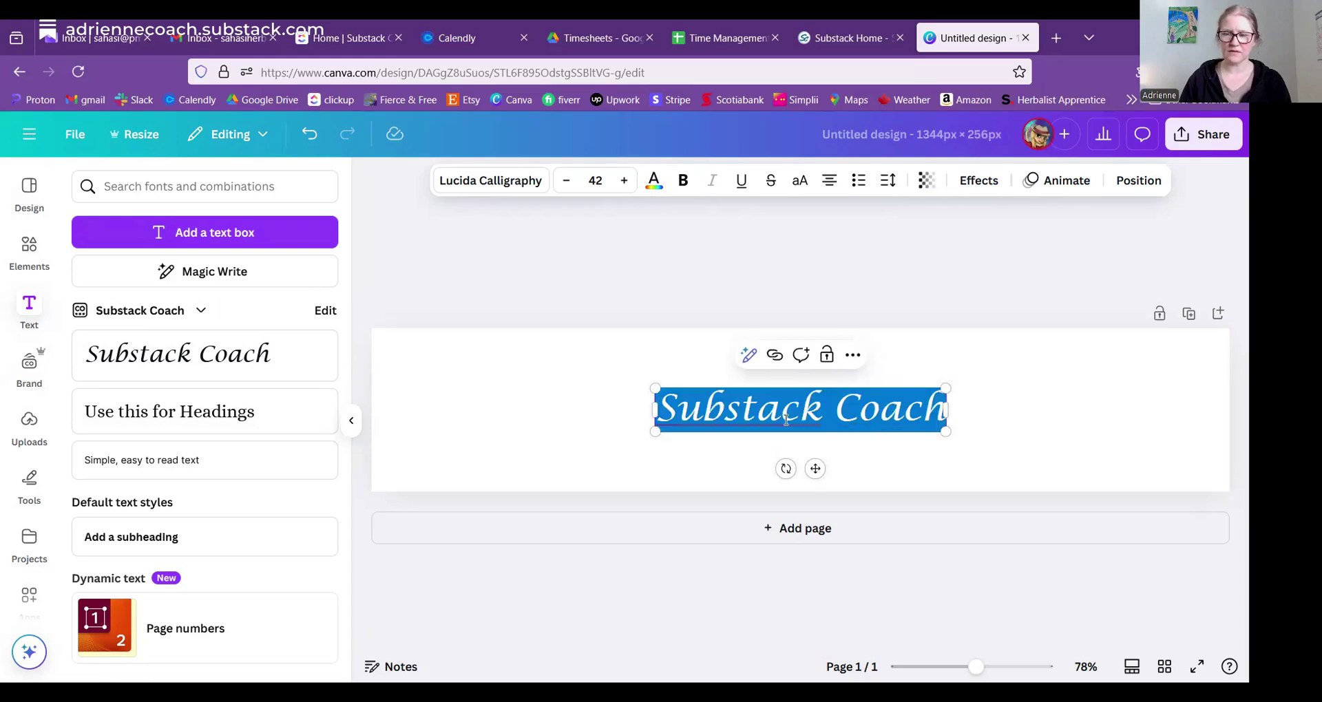
{"action": "type", "text": "S"}
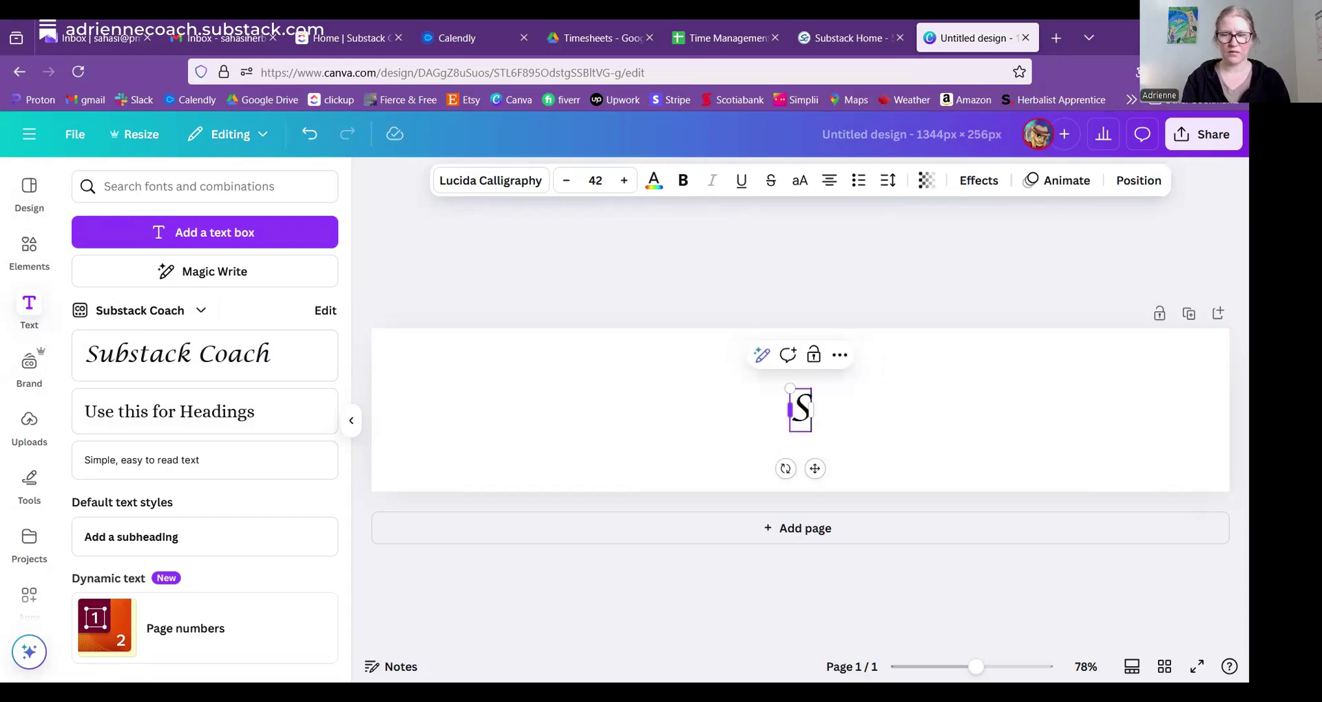
{"action": "type", "text": "ubstack Coach"}
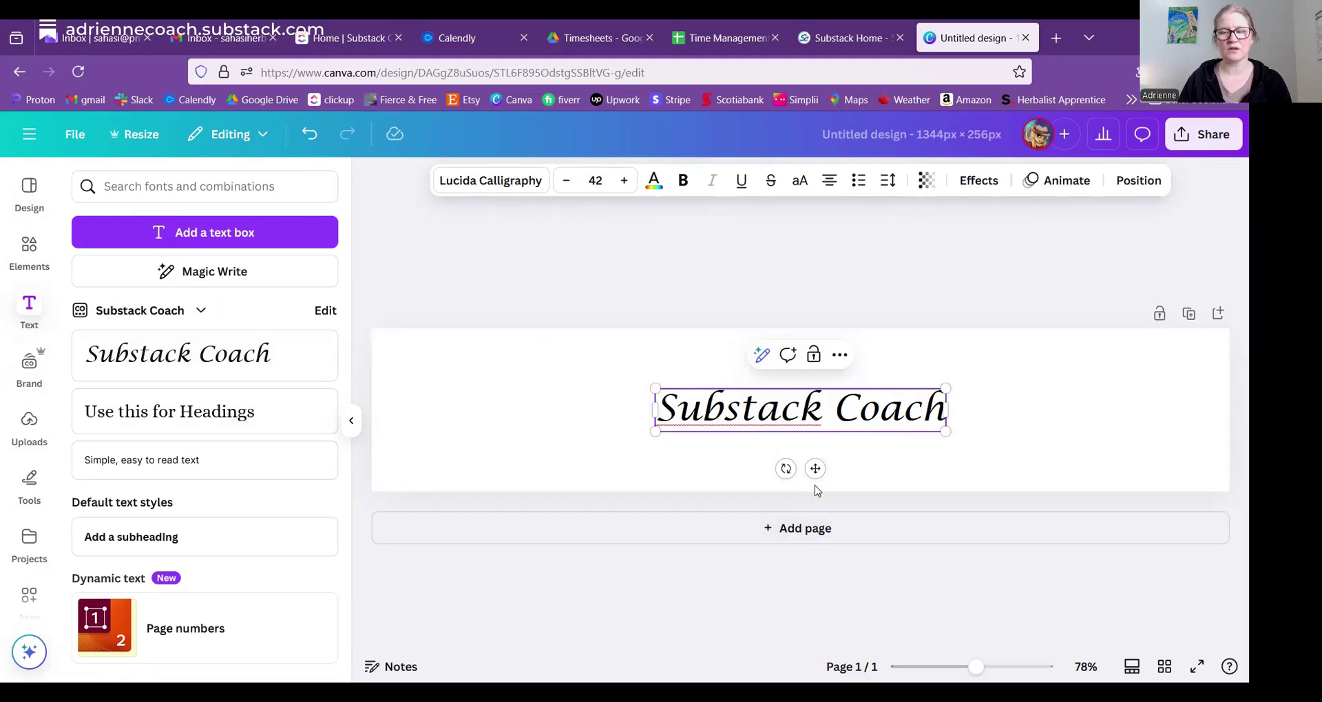
Step: Switch the 'Substack Coach' heading from Lucida Calligraphy to Kingred Modern, found under Recently used fonts
{"action": "left_click", "coordinate": [467, 182]}
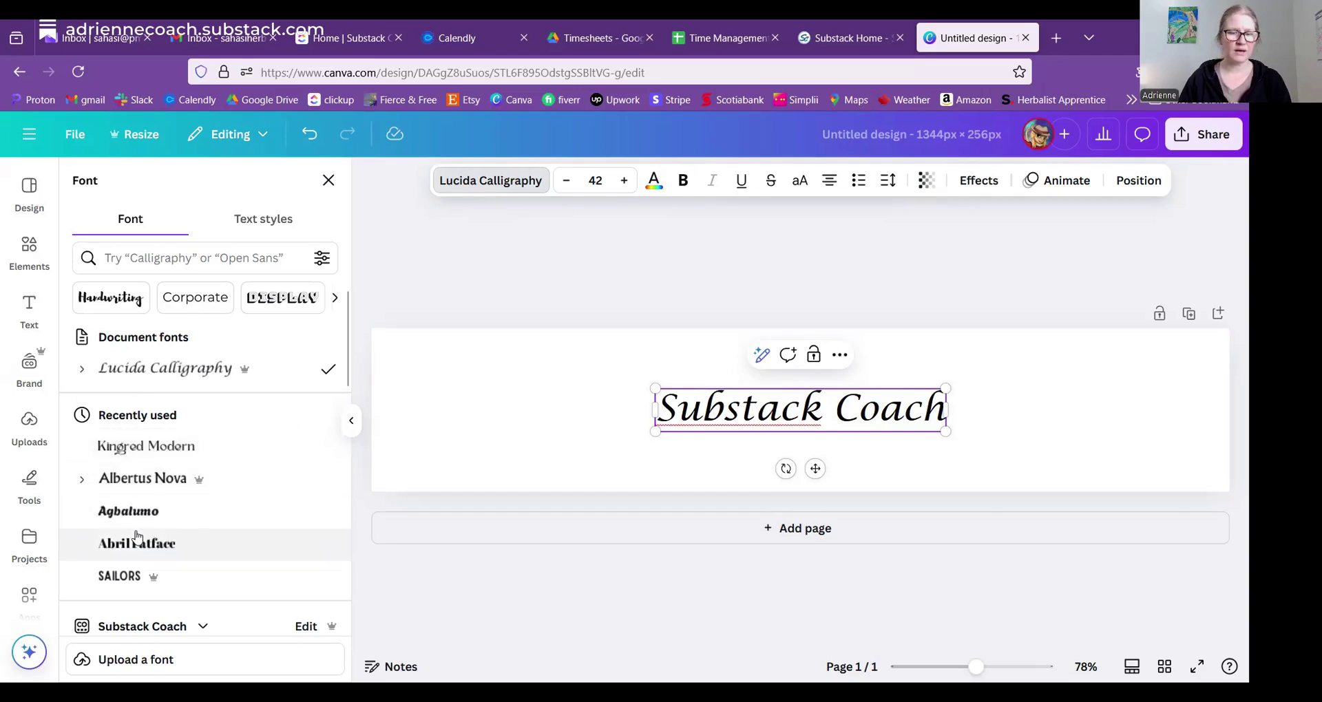
{"action": "scroll", "coordinate": [255, 492], "scroll_direction": "down", "scroll_amount": 3}
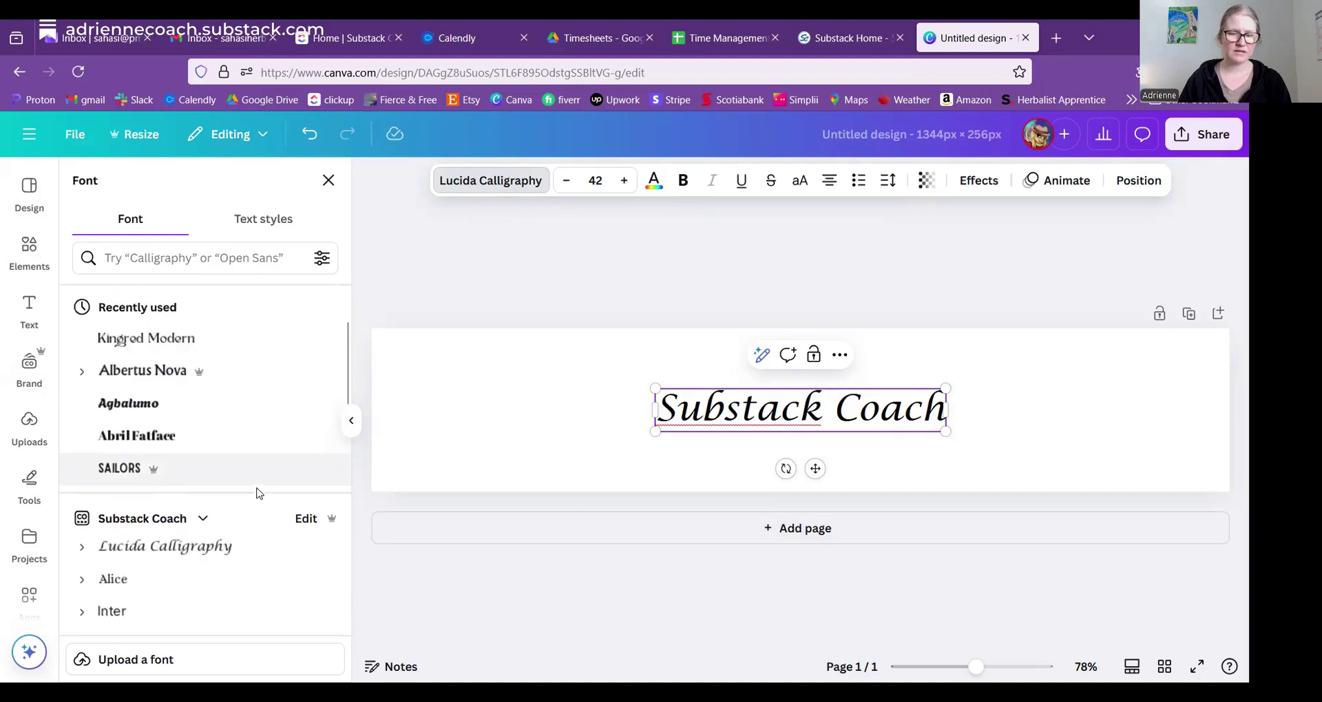
{"action": "scroll", "coordinate": [255, 493], "scroll_direction": "down", "scroll_amount": 8}
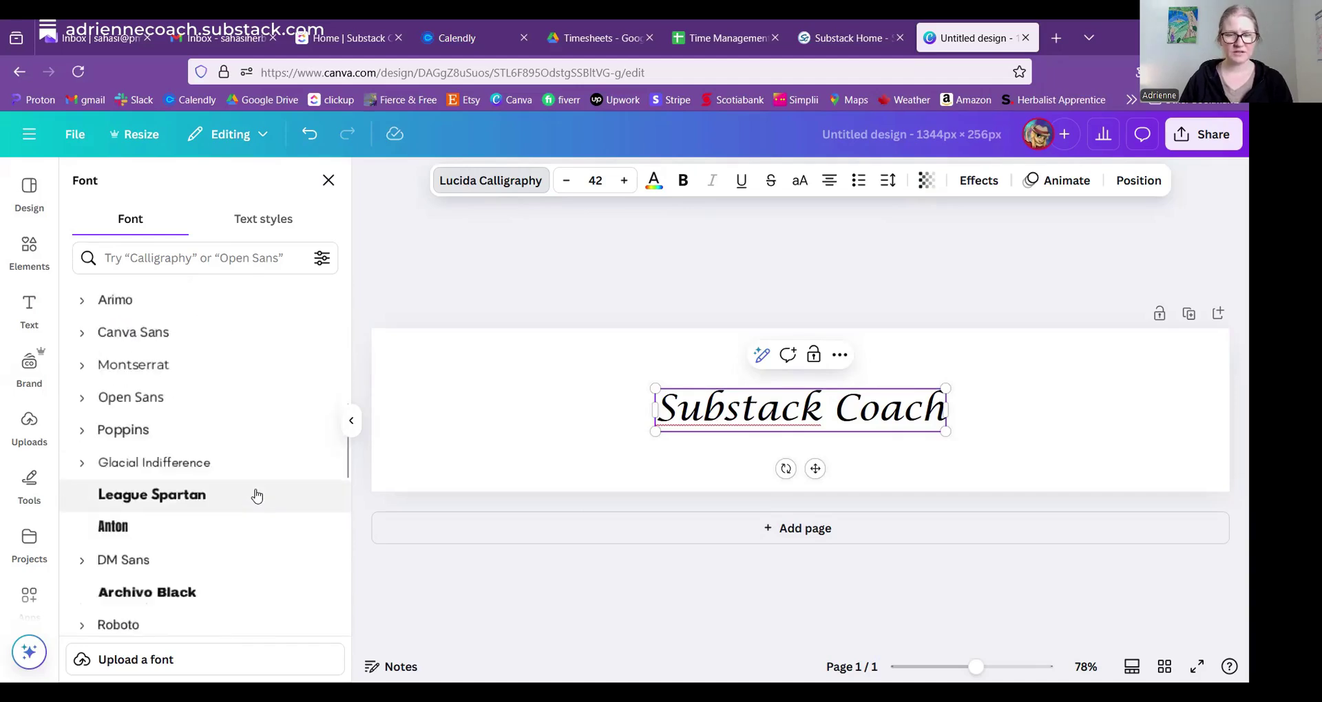
{"action": "scroll", "coordinate": [243, 482], "scroll_direction": "down", "scroll_amount": 15}
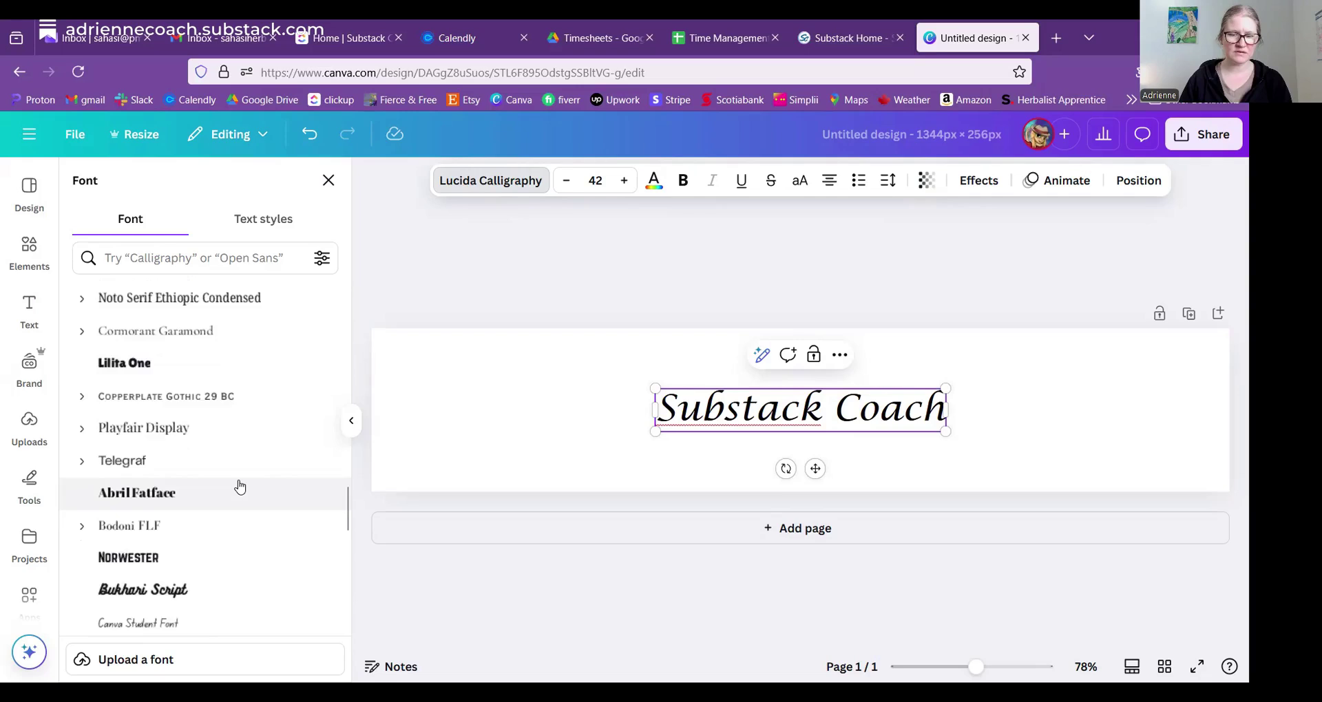
{"action": "scroll", "coordinate": [239, 487], "scroll_direction": "down", "scroll_amount": 9}
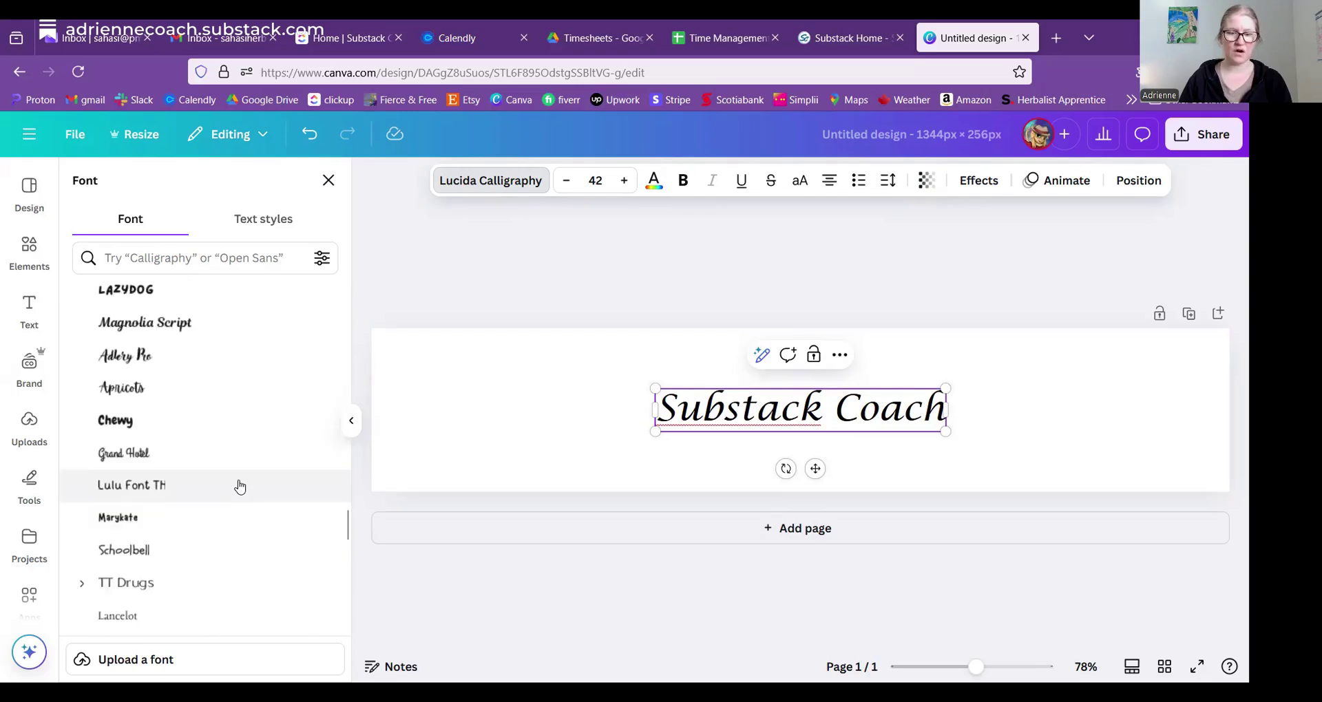
{"action": "scroll", "coordinate": [240, 487], "scroll_direction": "up", "scroll_amount": 5}
{"action": "scroll", "coordinate": [240, 487], "scroll_direction": "up", "scroll_amount": 20}
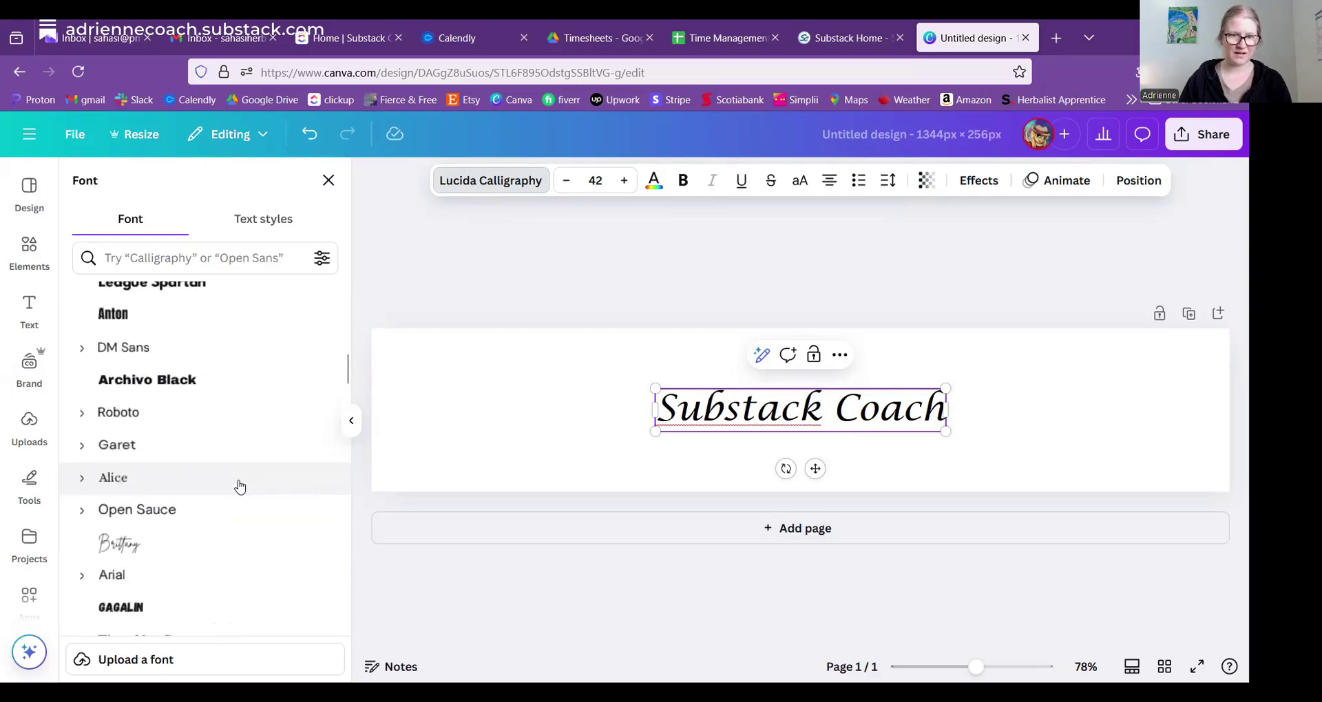
{"action": "scroll", "coordinate": [240, 487], "scroll_direction": "up", "scroll_amount": 2}
{"action": "scroll", "coordinate": [237, 482], "scroll_direction": "up", "scroll_amount": 4}
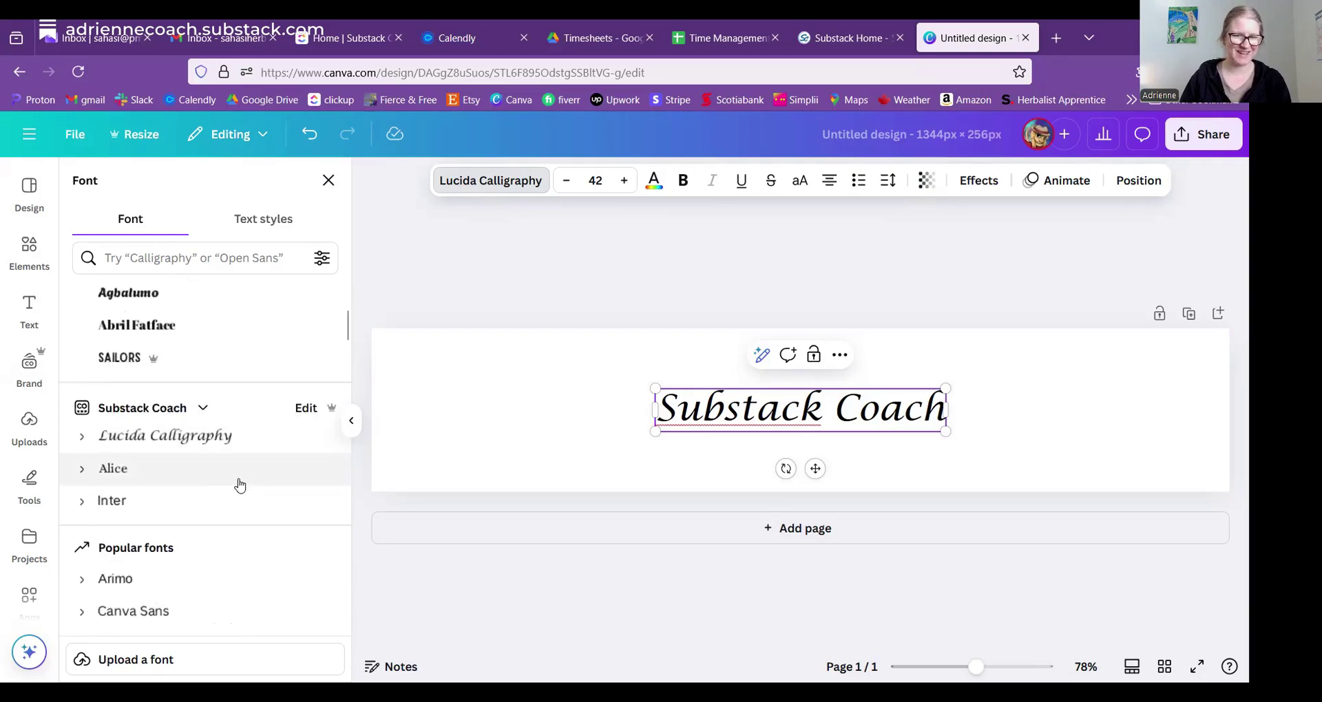
{"action": "scroll", "coordinate": [224, 439], "scroll_direction": "up", "scroll_amount": 2}
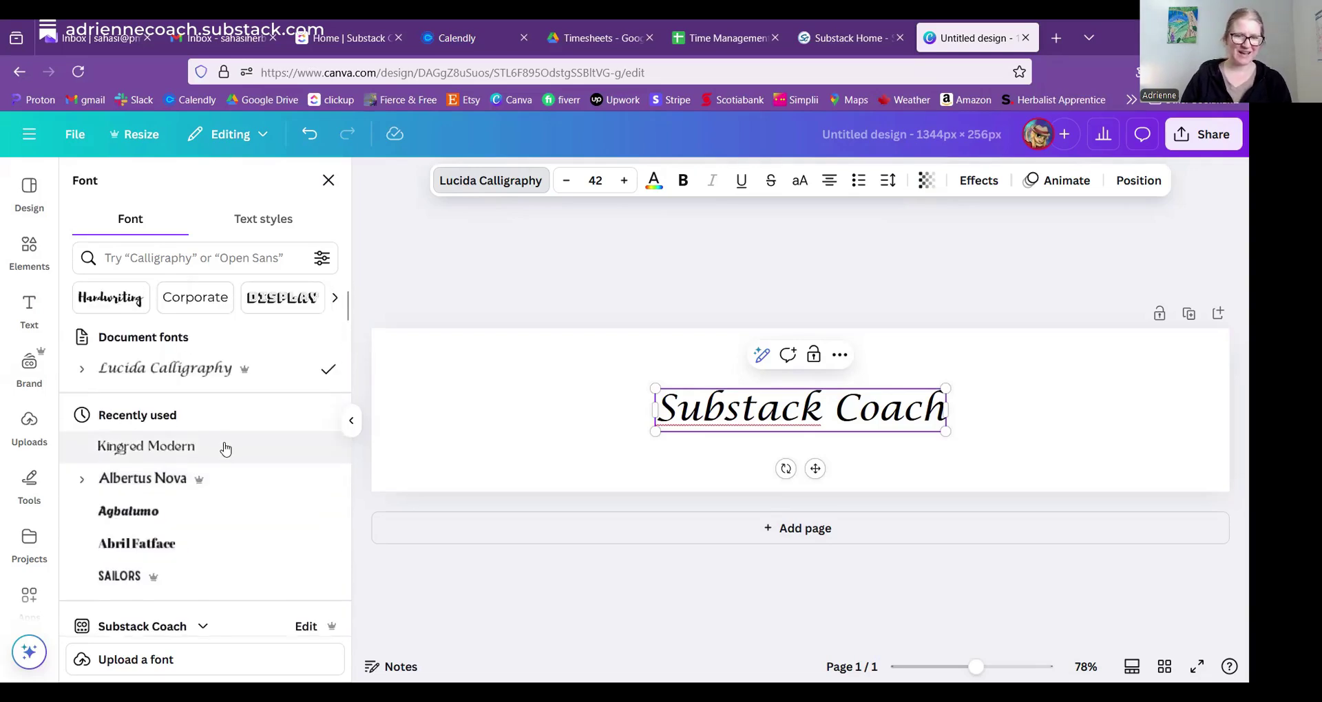
{"action": "left_click", "coordinate": [161, 447]}
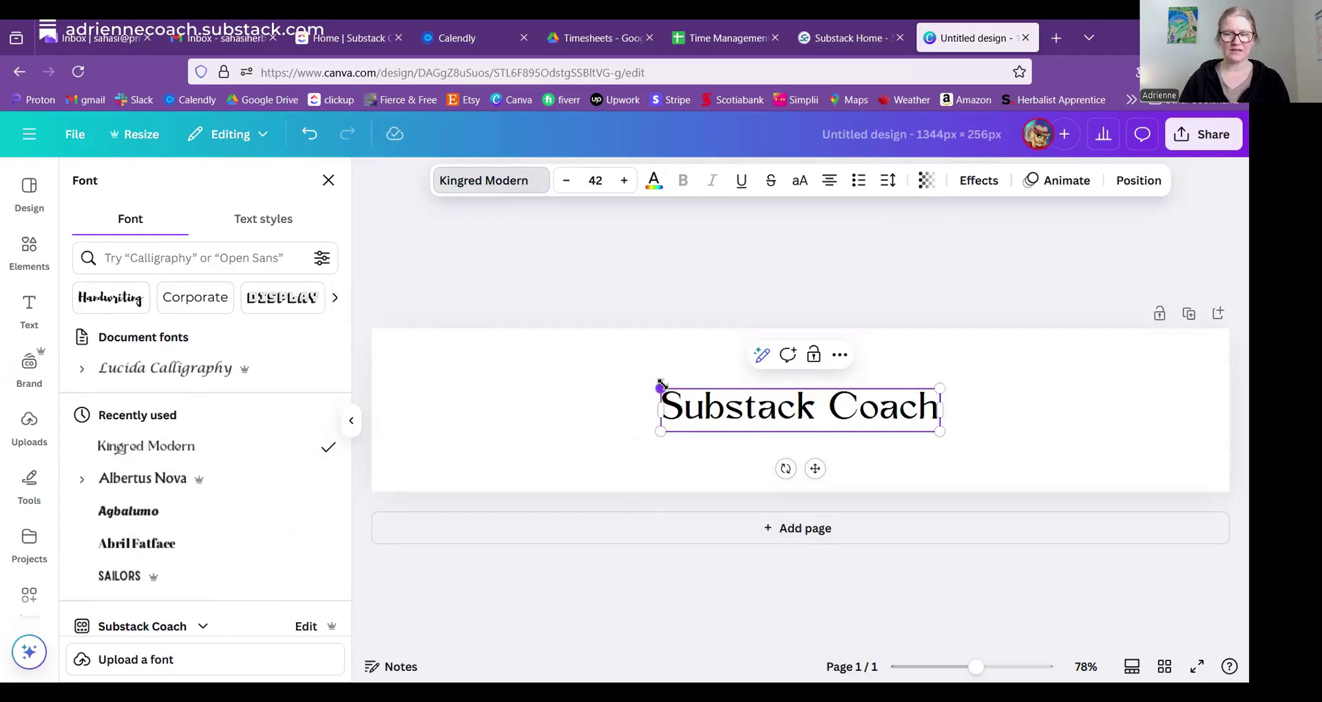
Step: Enlarge the Substack Coach text box by its corner handle to about size 60.7
{"action": "left_click_drag", "start_coordinate": [660, 388], "coordinate": [540, 356]}
{"action": "left_click", "coordinate": [760, 396]}
{"action": "left_click_drag", "start_coordinate": [760, 396], "coordinate": [789, 404]}
{"action": "left_click", "coordinate": [1058, 441]}
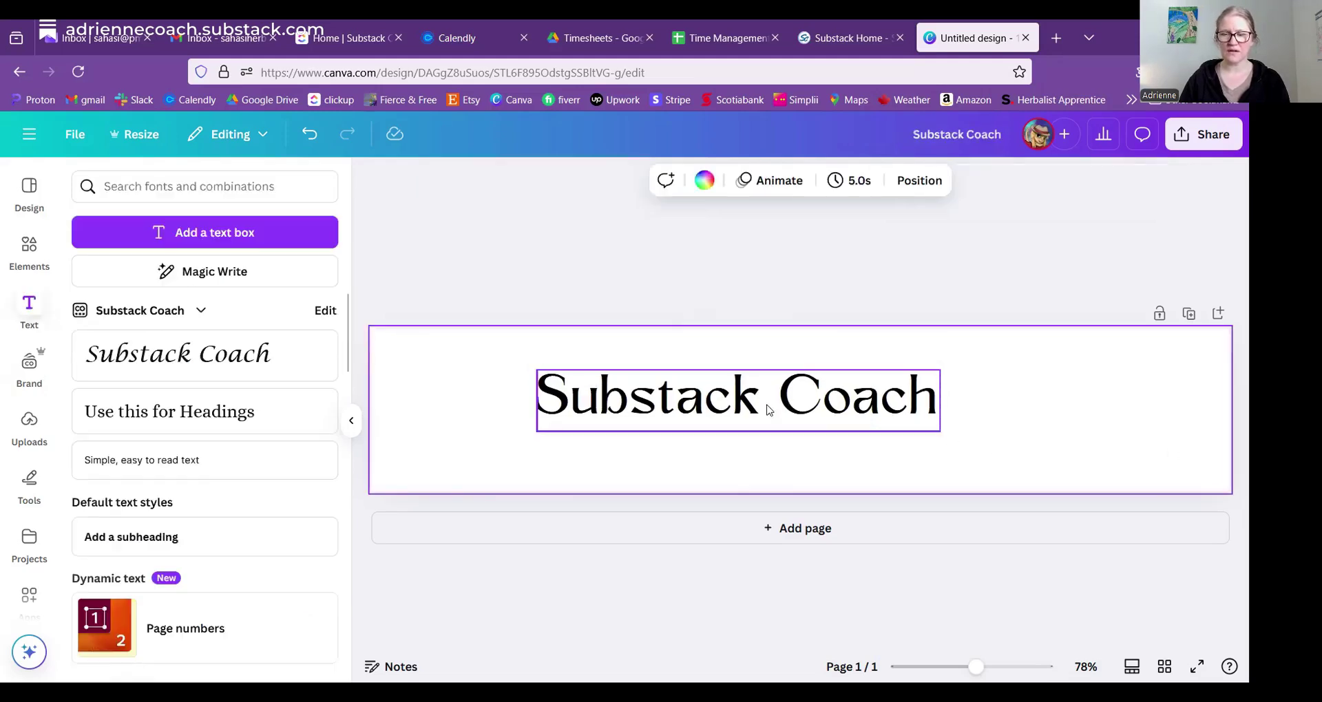
Step: Centre the wordmark horizontally on the page and confirm its font size is unchanged
{"action": "left_click", "coordinate": [730, 396]}
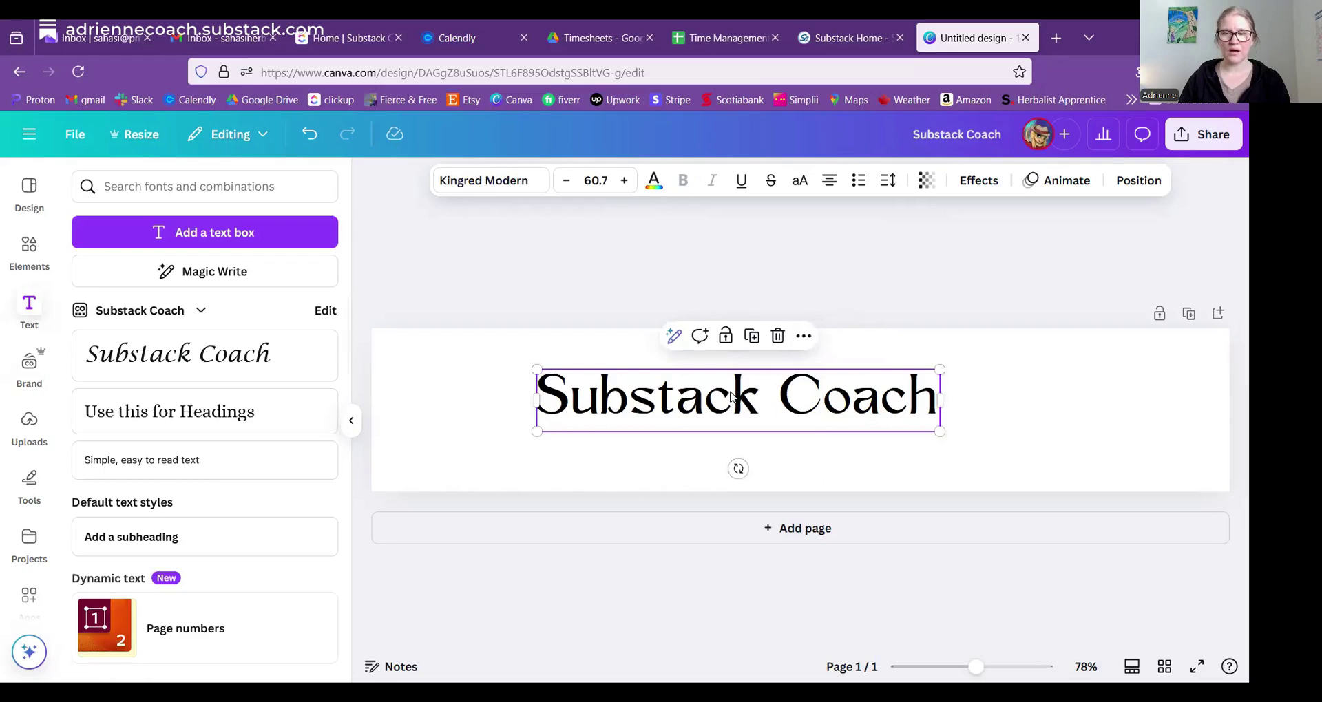
{"action": "left_click_drag", "start_coordinate": [731, 396], "coordinate": [783, 403]}
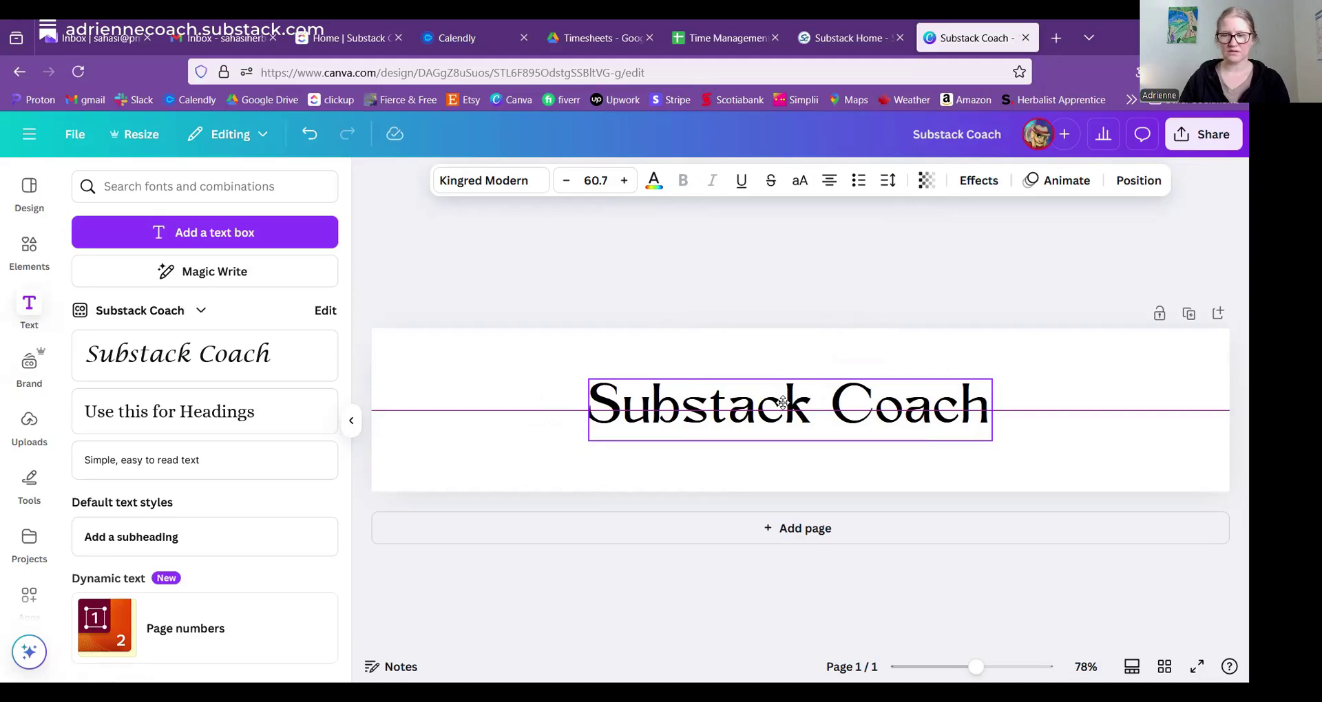
{"action": "left_click_drag", "start_coordinate": [783, 402], "coordinate": [789, 403]}
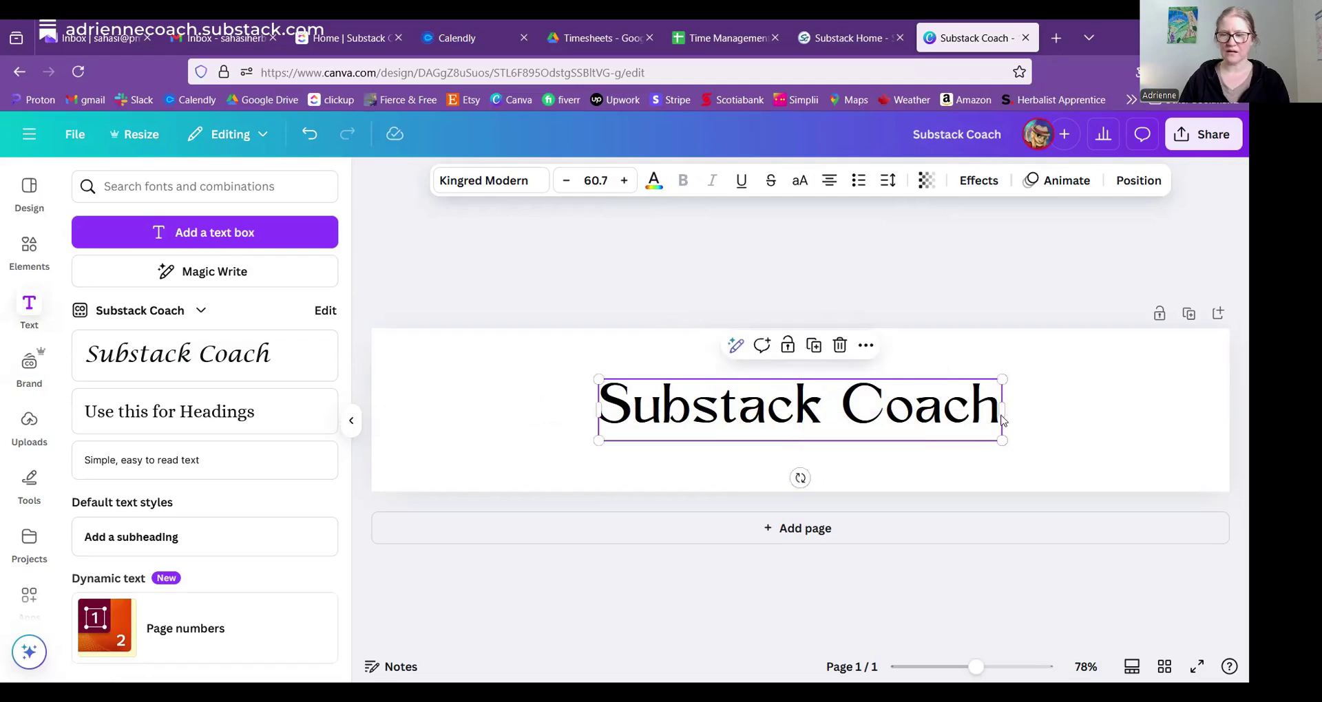
{"action": "left_click", "coordinate": [1065, 411]}
{"action": "left_click", "coordinate": [940, 411]}
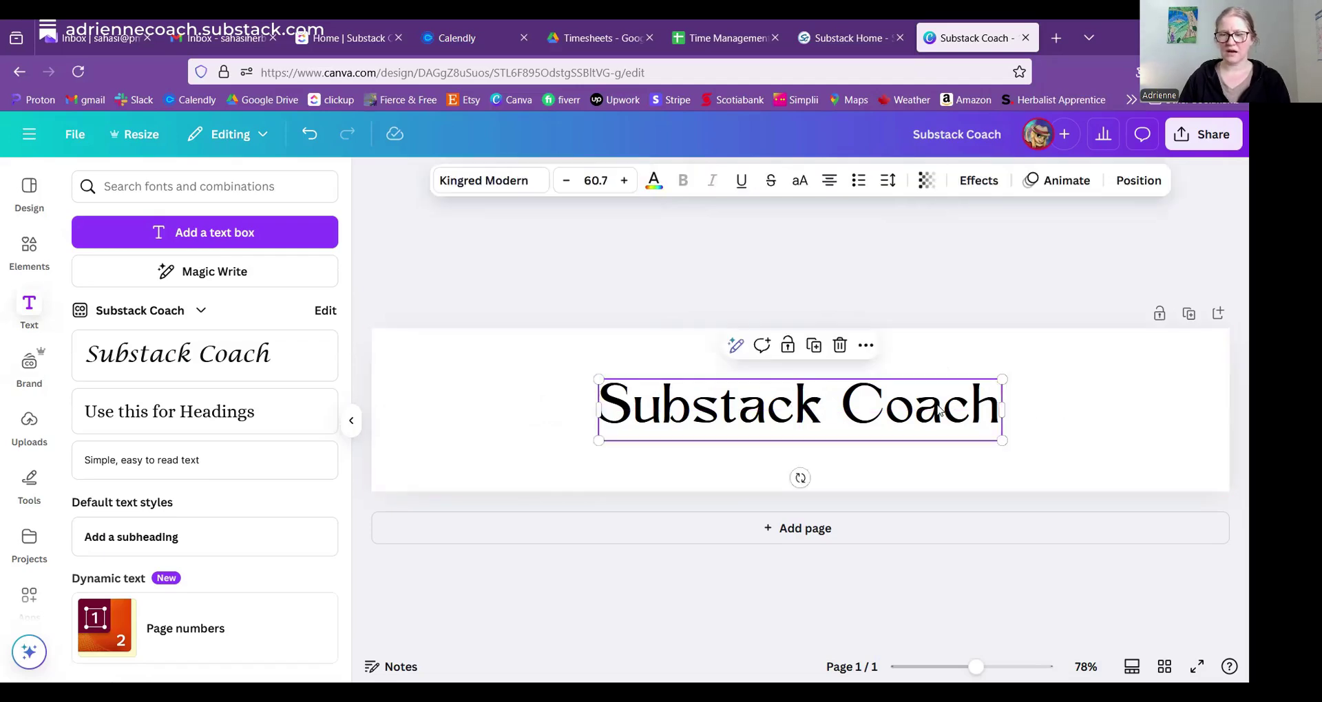
{"action": "left_click", "coordinate": [596, 179]}
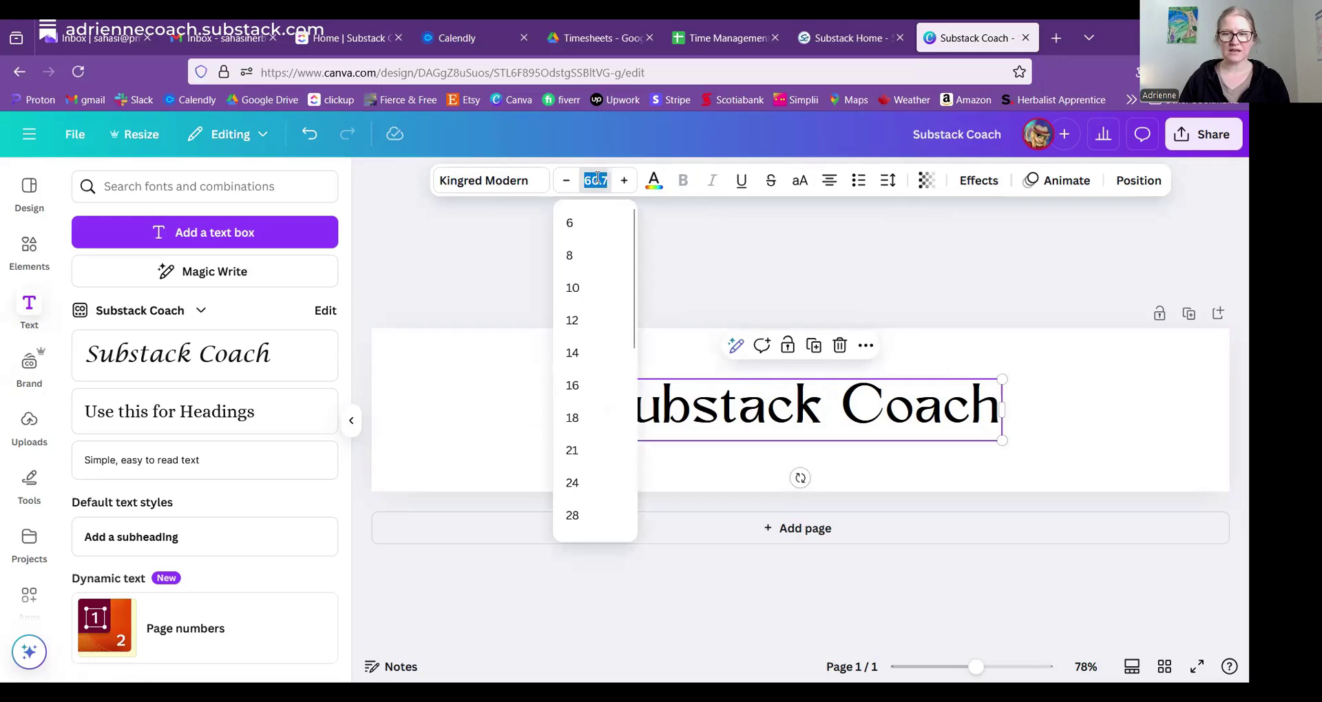
{"action": "left_click", "coordinate": [983, 427]}
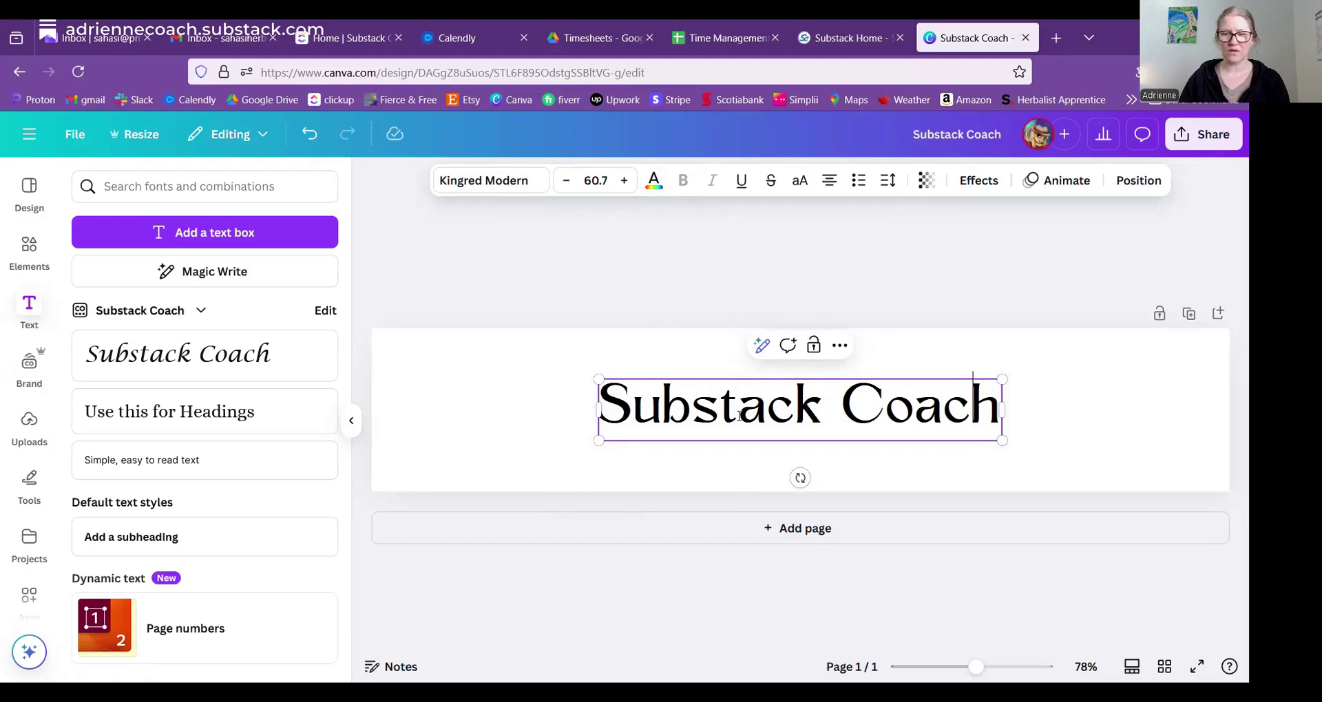
{"action": "left_click", "coordinate": [977, 185]}
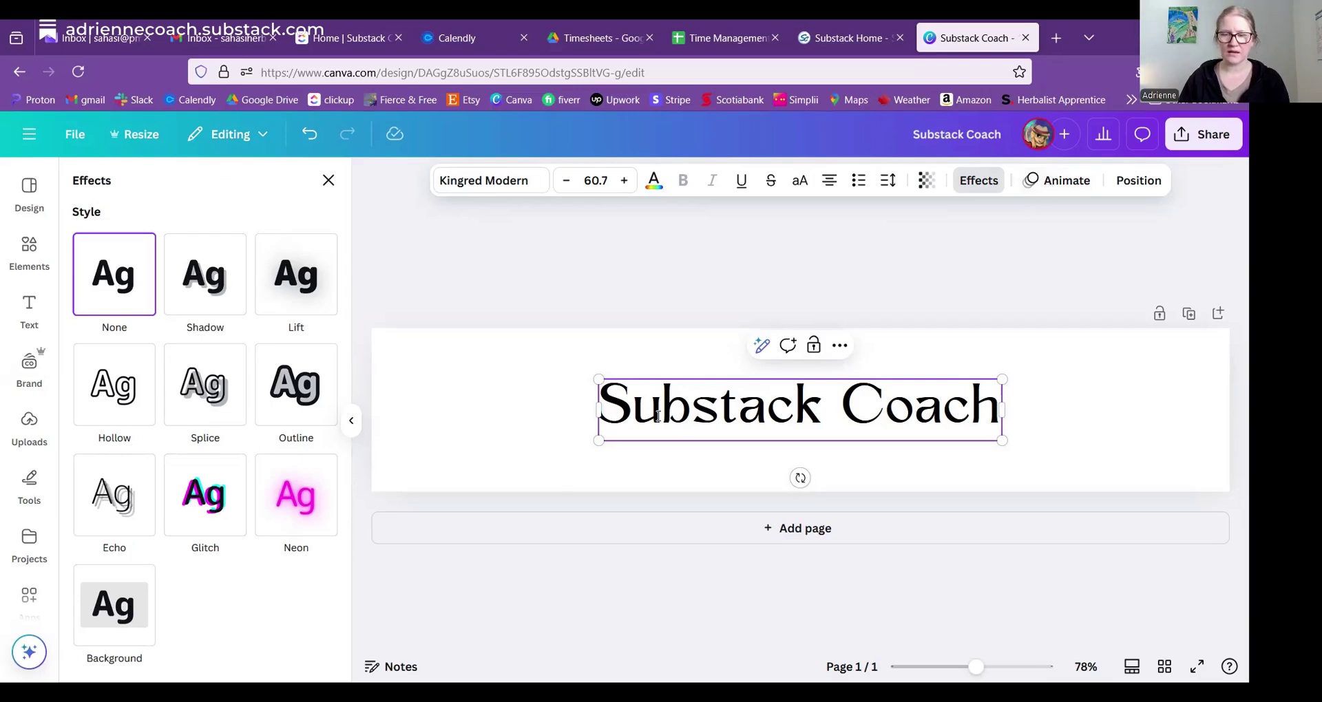
{"action": "left_click", "coordinate": [507, 412]}
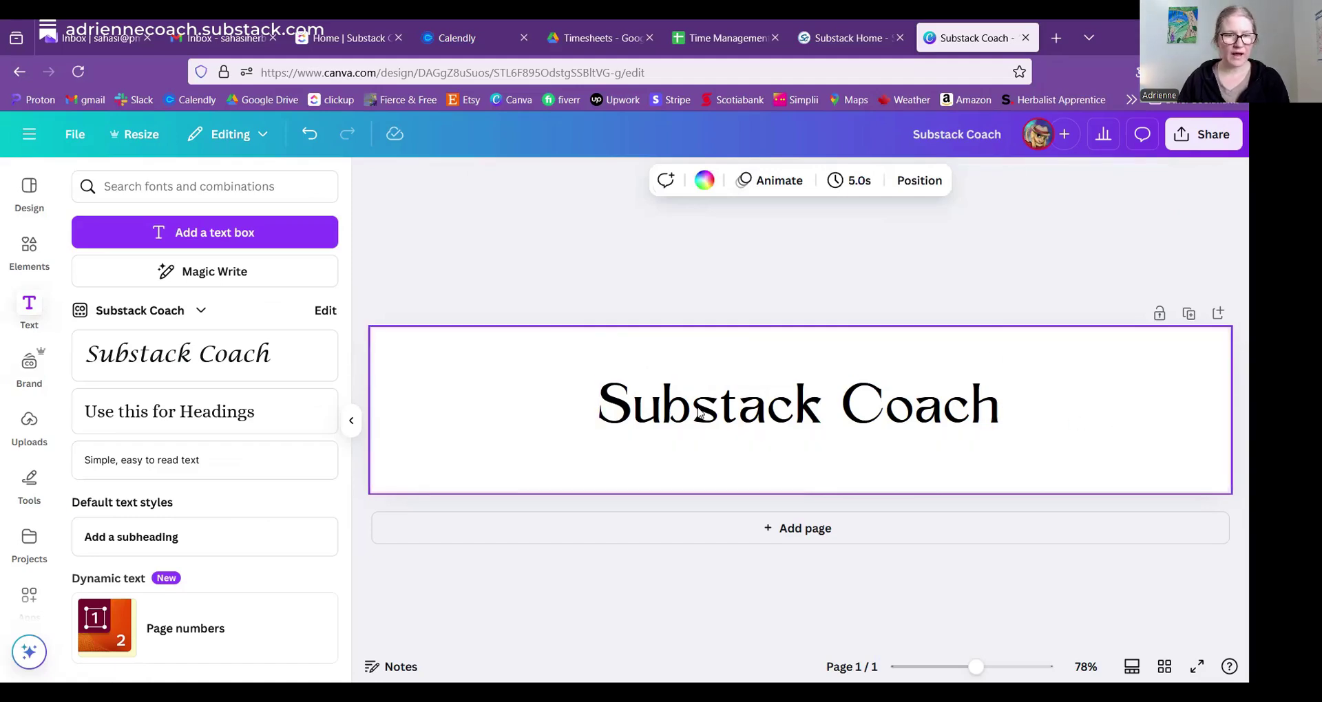
Step: Open the Elements library beside the wordmark design
{"action": "left_click", "coordinate": [748, 437]}
{"action": "left_click", "coordinate": [544, 434]}
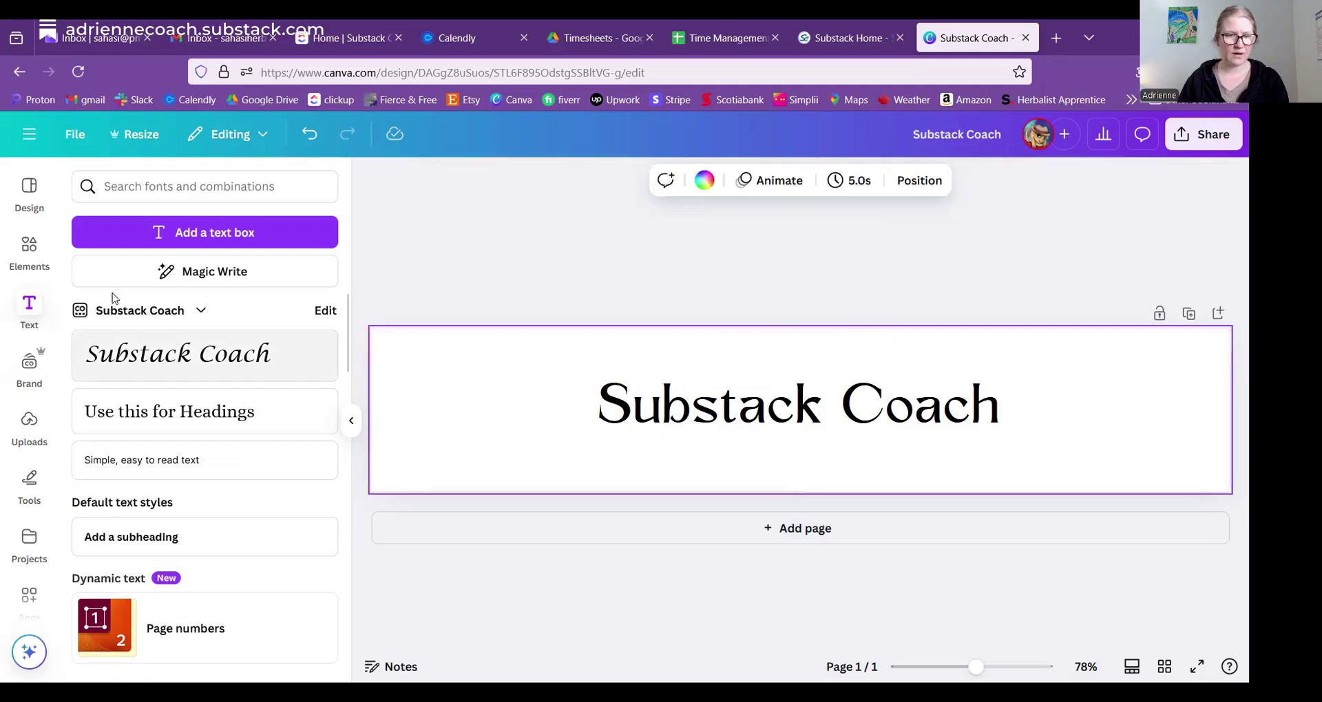
{"action": "left_click", "coordinate": [29, 256]}
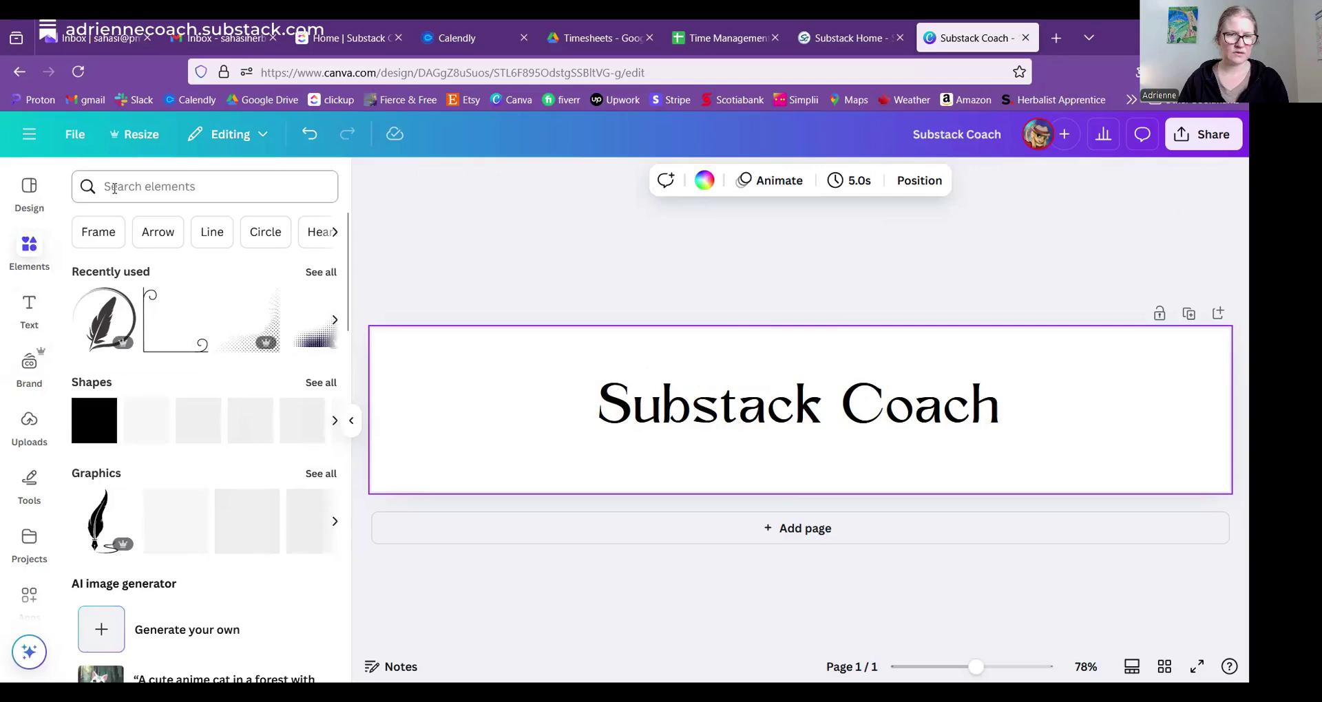
{"action": "left_click", "coordinate": [115, 188]}
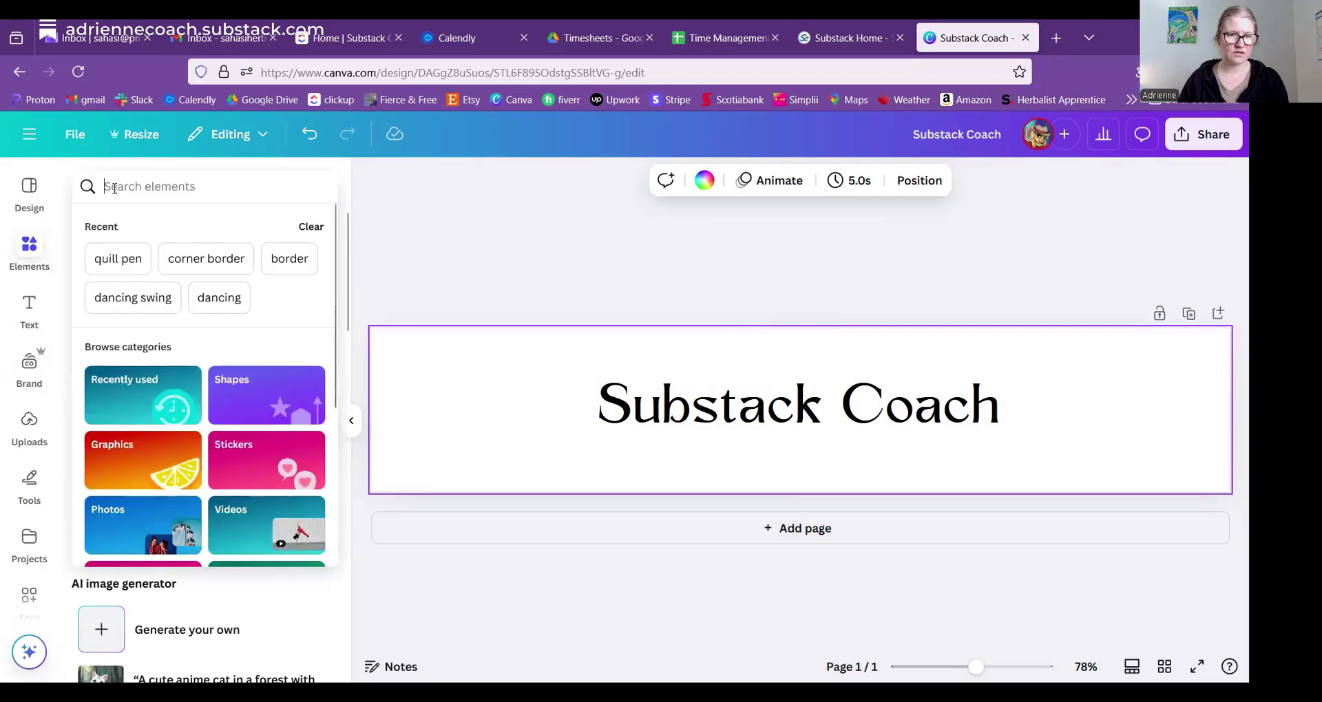
{"action": "left_click", "coordinate": [31, 234]}
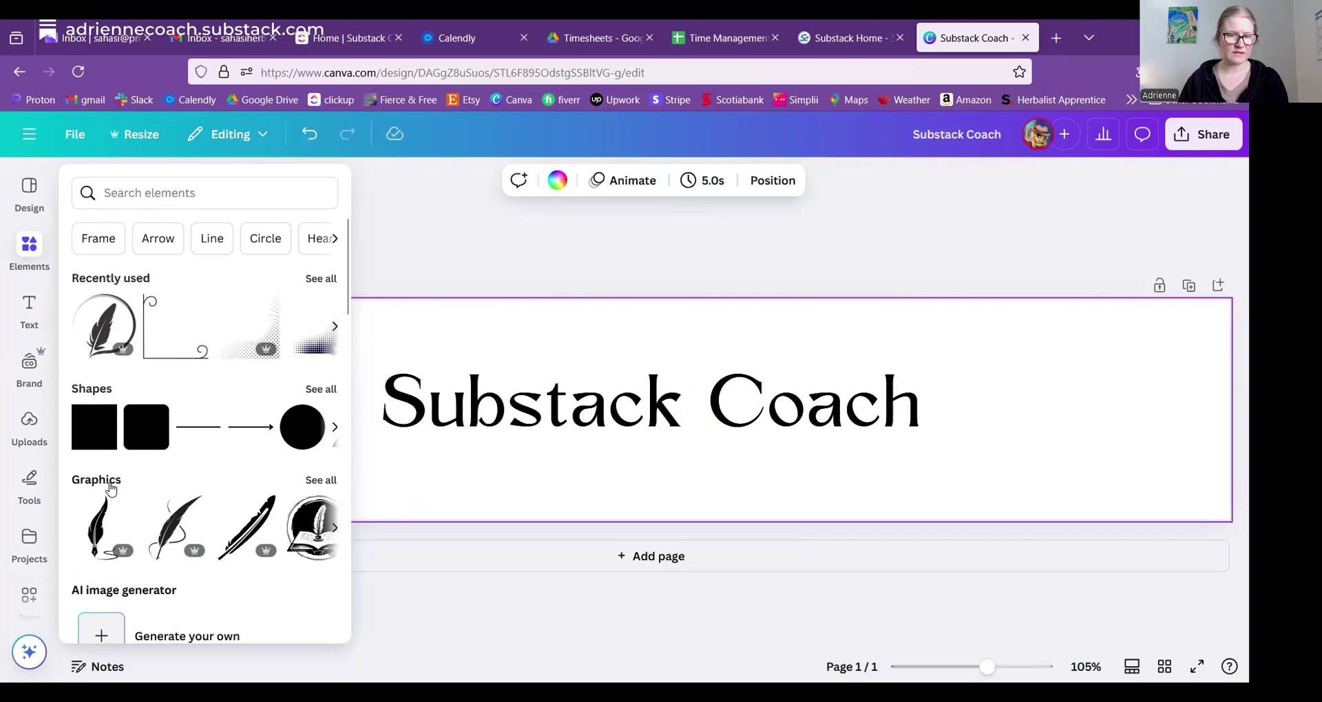
Step: Open the full Graphics collection and its Search graphics box
{"action": "scroll", "coordinate": [110, 321], "scroll_direction": "down", "scroll_amount": 2}
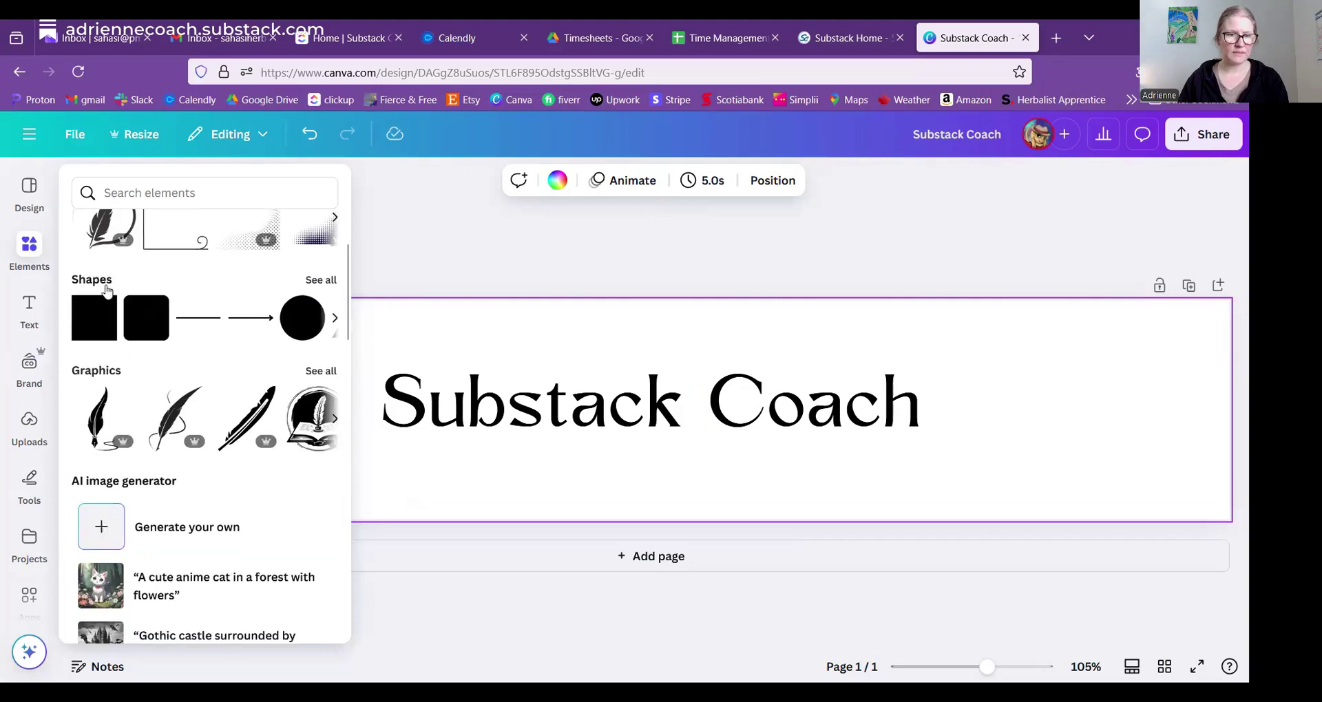
{"action": "scroll", "coordinate": [113, 365], "scroll_direction": "down", "scroll_amount": 5}
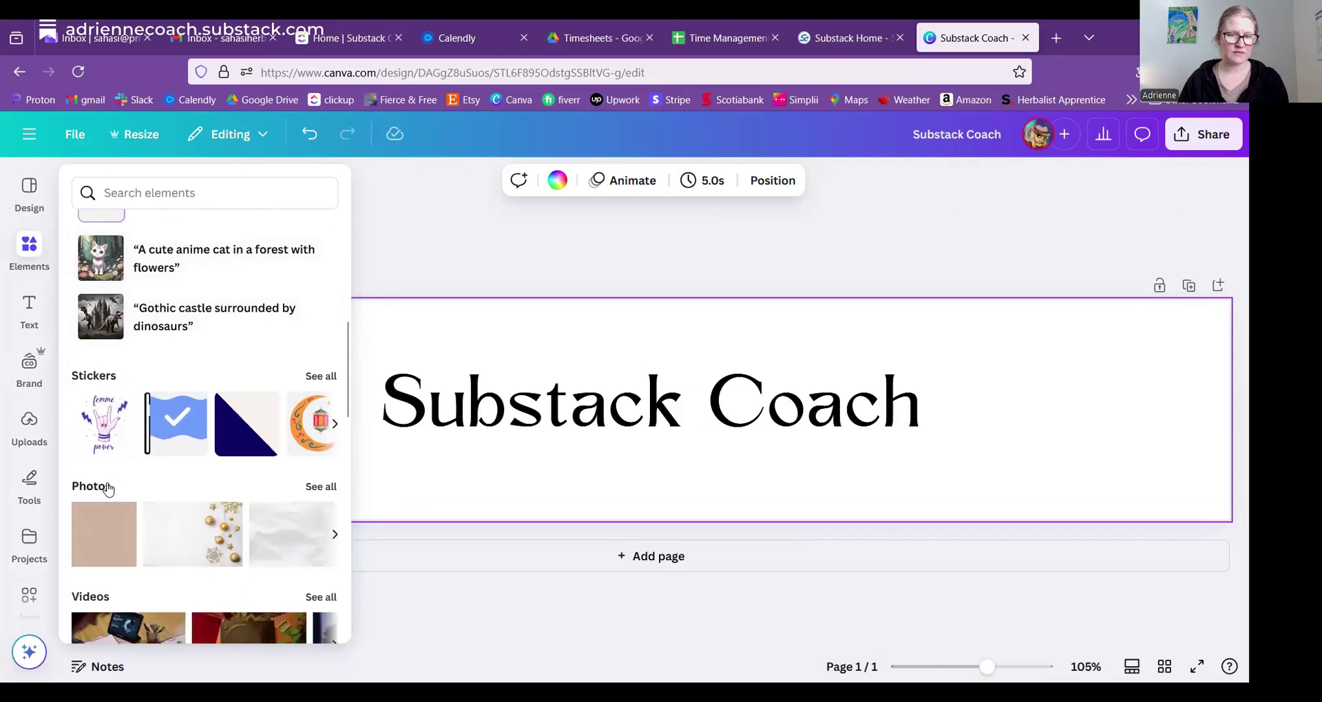
{"action": "scroll", "coordinate": [108, 488], "scroll_direction": "down", "scroll_amount": 4}
{"action": "scroll", "coordinate": [110, 475], "scroll_direction": "up", "scroll_amount": 6}
{"action": "scroll", "coordinate": [110, 473], "scroll_direction": "up", "scroll_amount": 4}
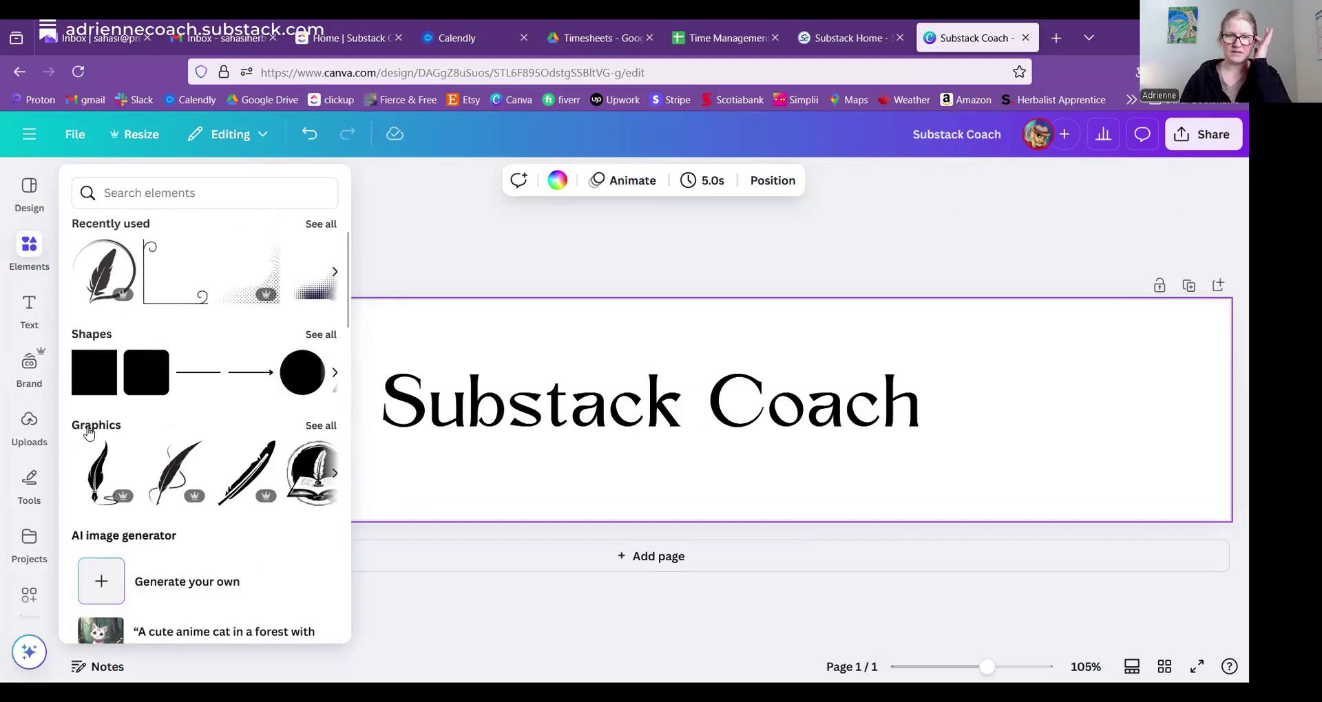
{"action": "left_click", "coordinate": [89, 432]}
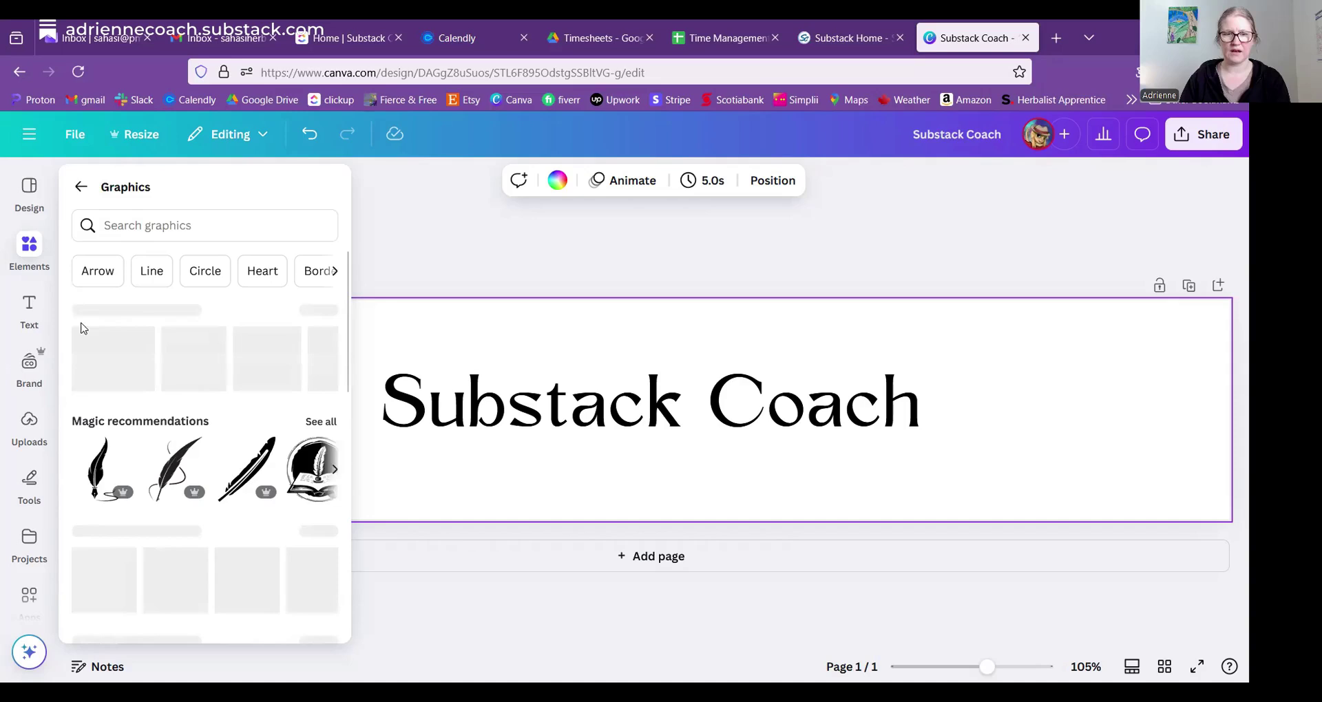
{"action": "left_click", "coordinate": [160, 230]}
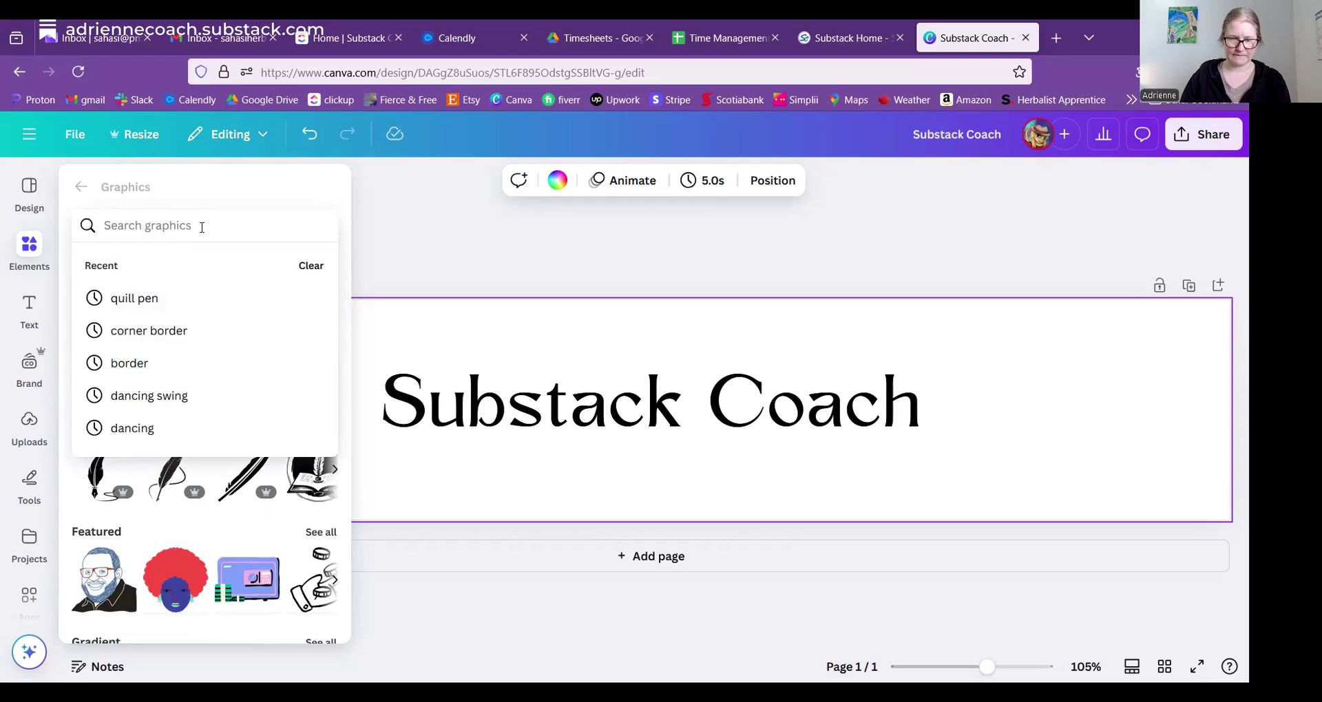
{"action": "left_click", "coordinate": [378, 320]}
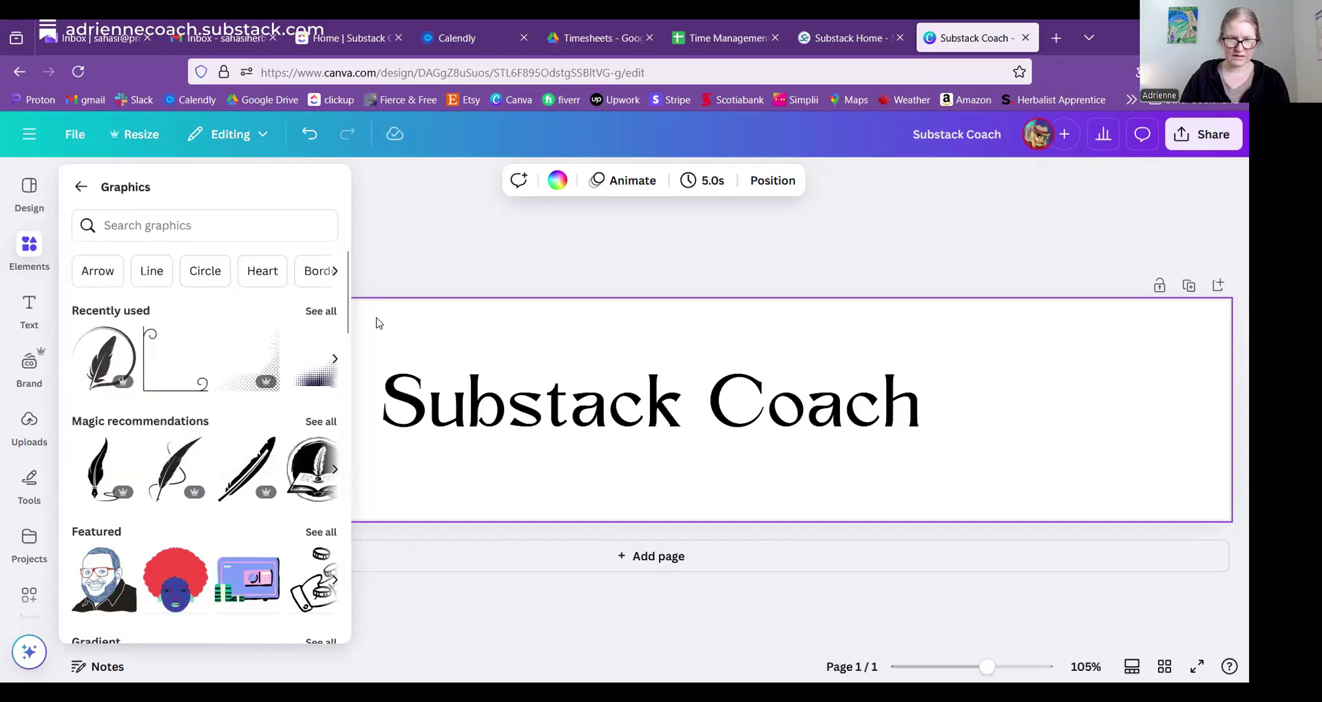
Step: Dismiss the search dropdown and close the Elements side panel
{"action": "left_click", "coordinate": [416, 351]}
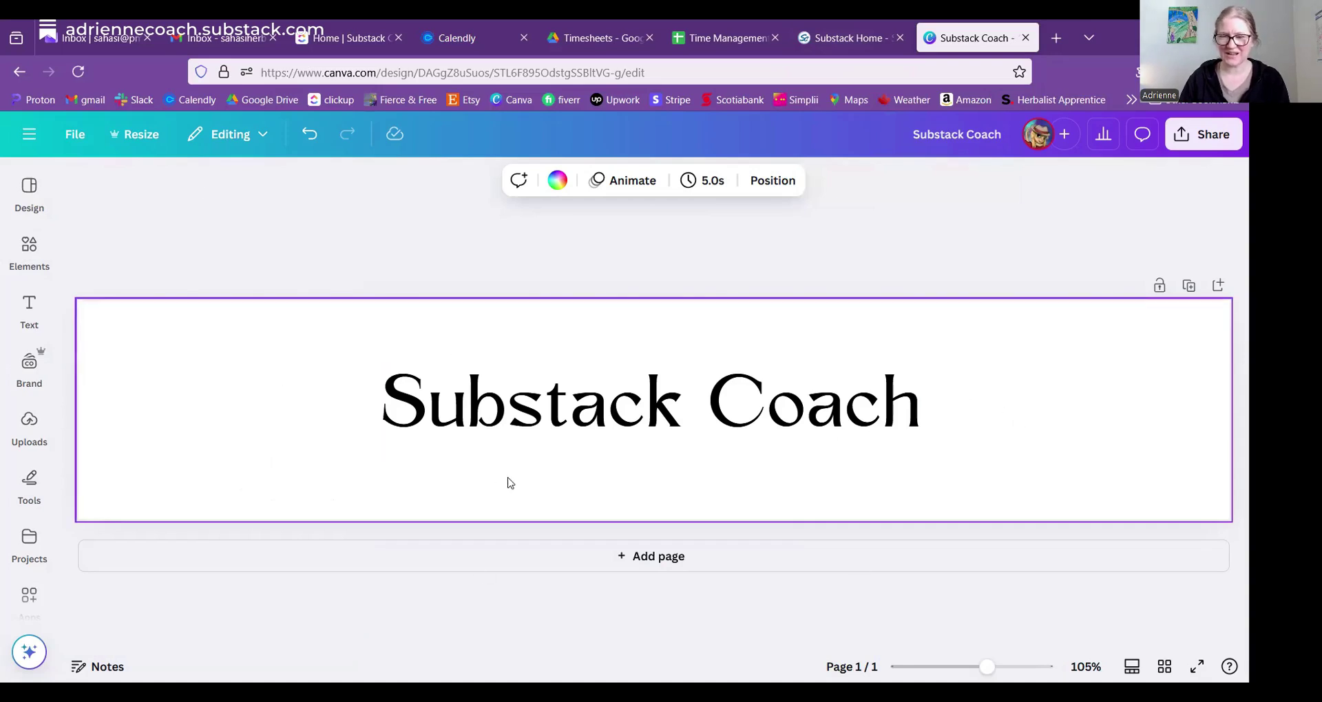
Step: Download the design as a PNG at size 1 (1344 × 256 px)
{"action": "left_click", "coordinate": [1194, 140]}
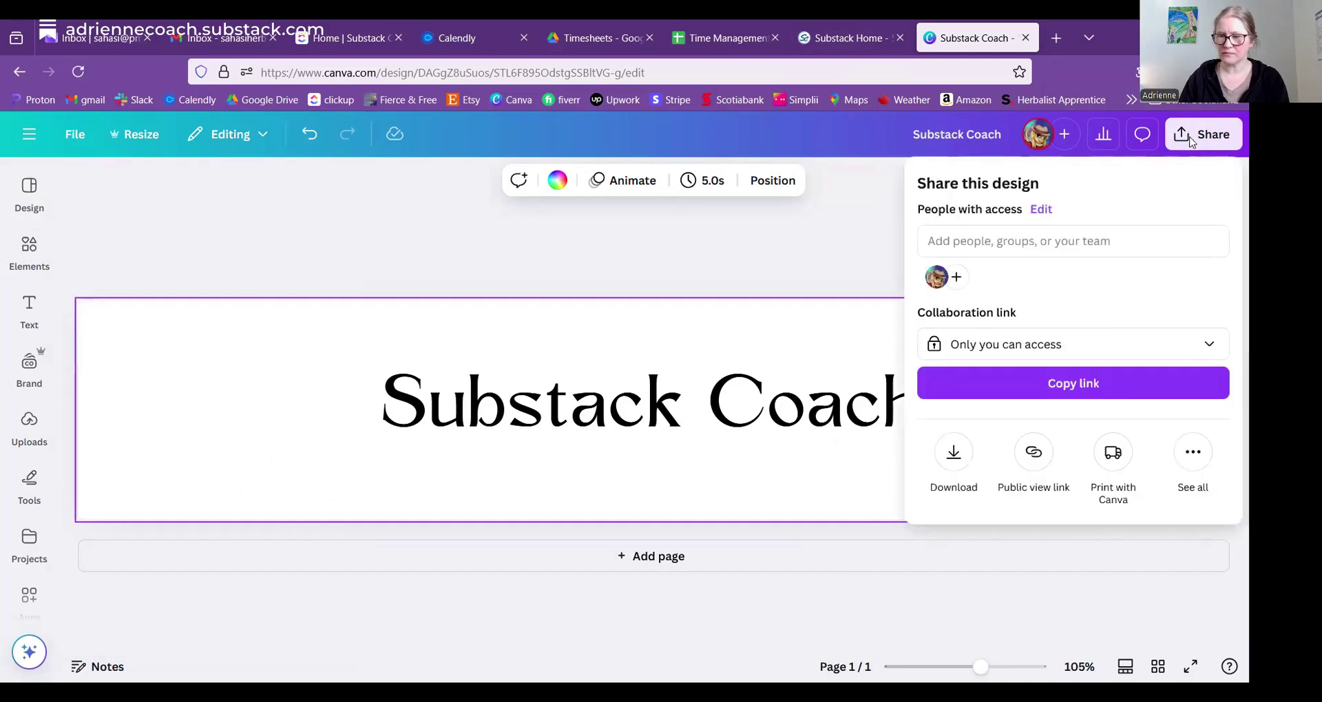
{"action": "left_click", "coordinate": [953, 451]}
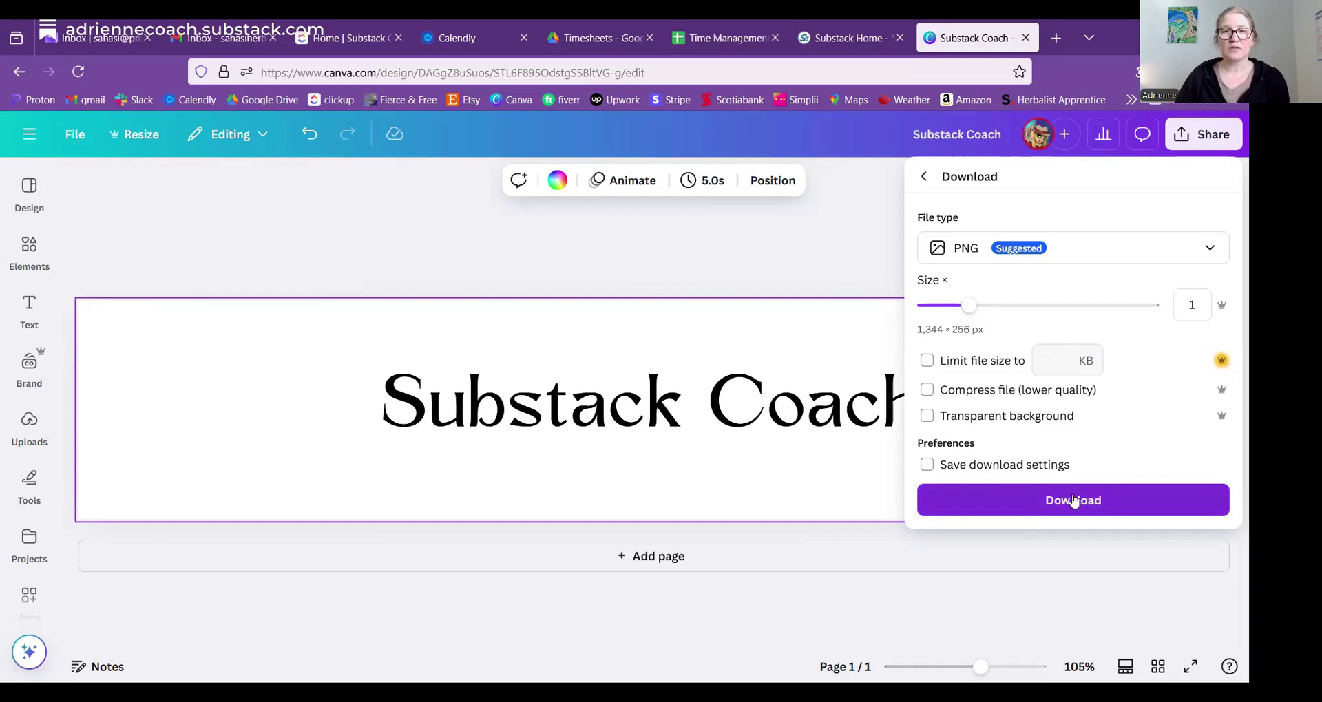
{"action": "left_click", "coordinate": [648, 444]}
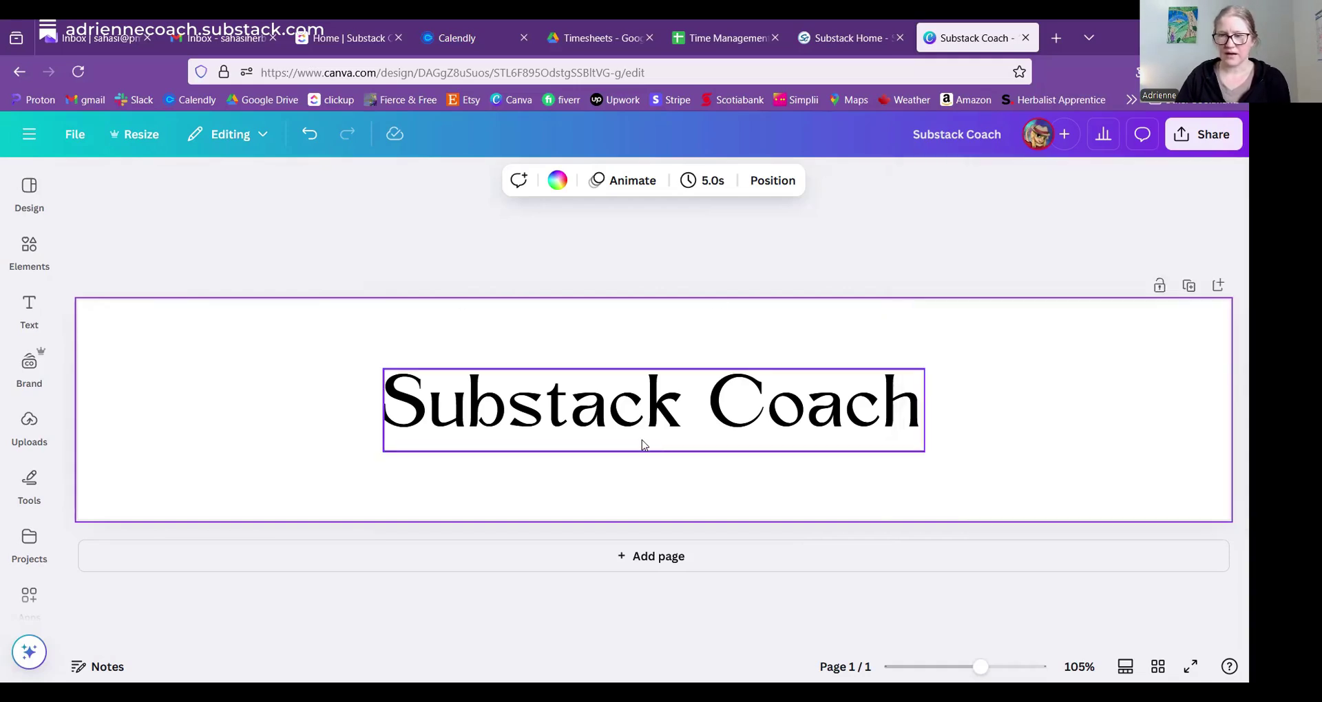
Step: Reopen the download options to review the file type list, then close them
{"action": "left_click", "coordinate": [1175, 140]}
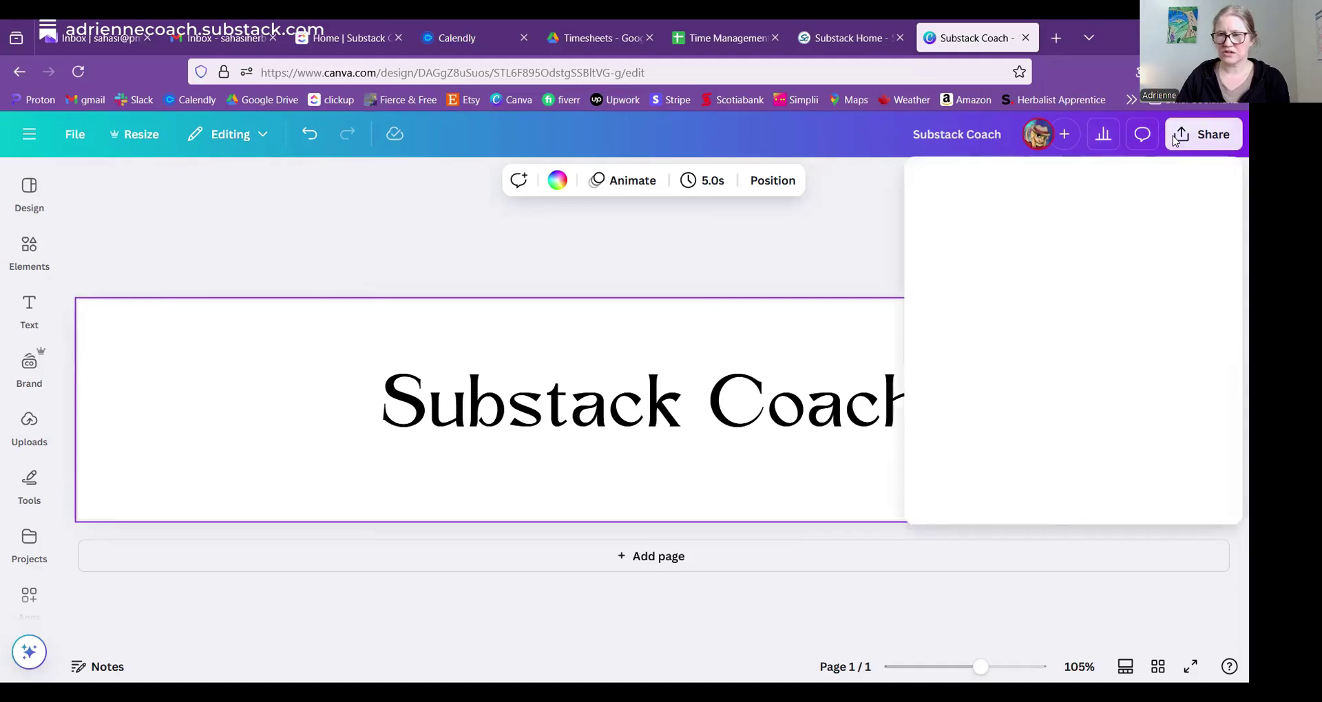
{"action": "left_click", "coordinate": [953, 452]}
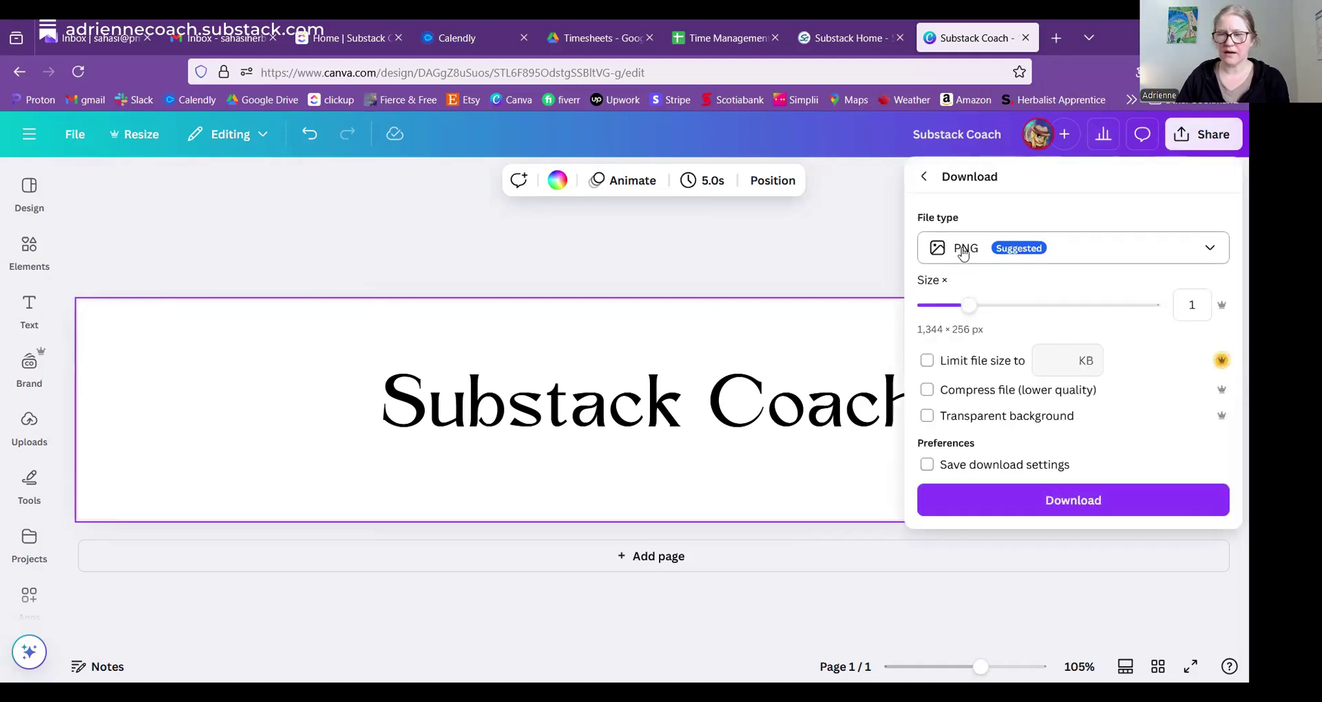
{"action": "left_click", "coordinate": [967, 250]}
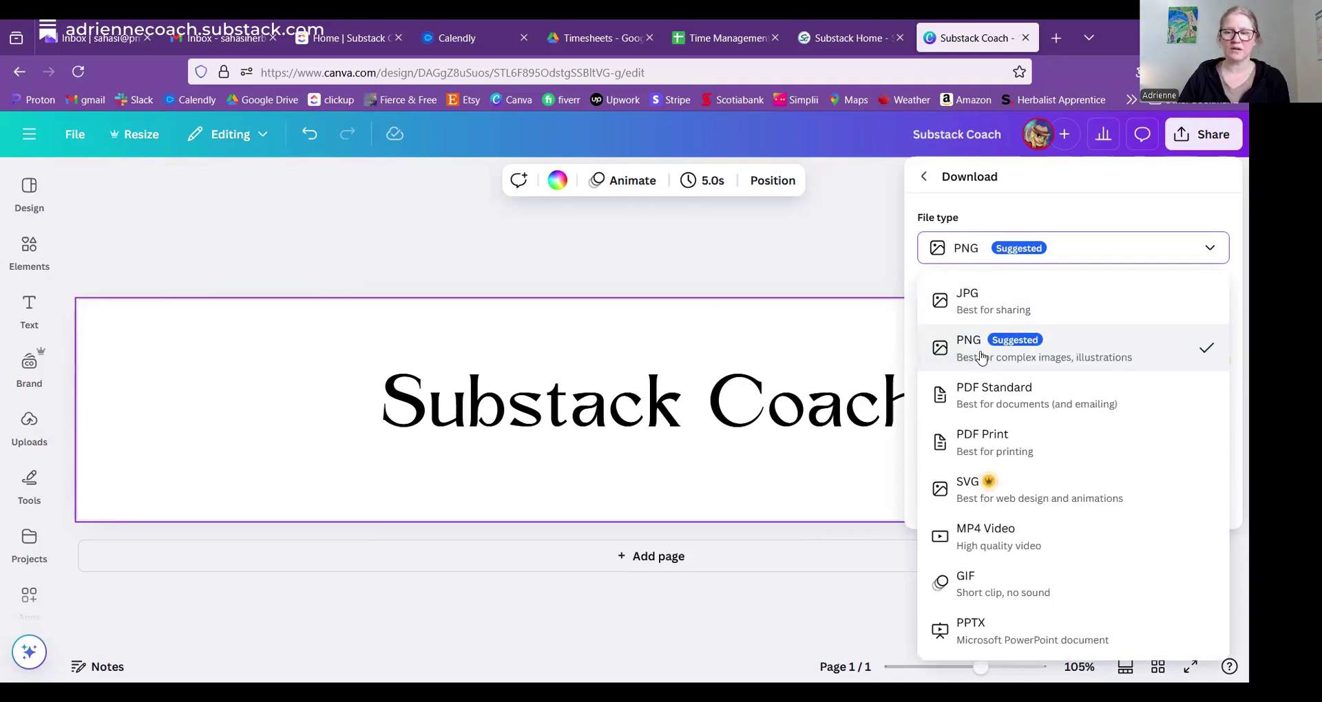
{"action": "left_click", "coordinate": [818, 272]}
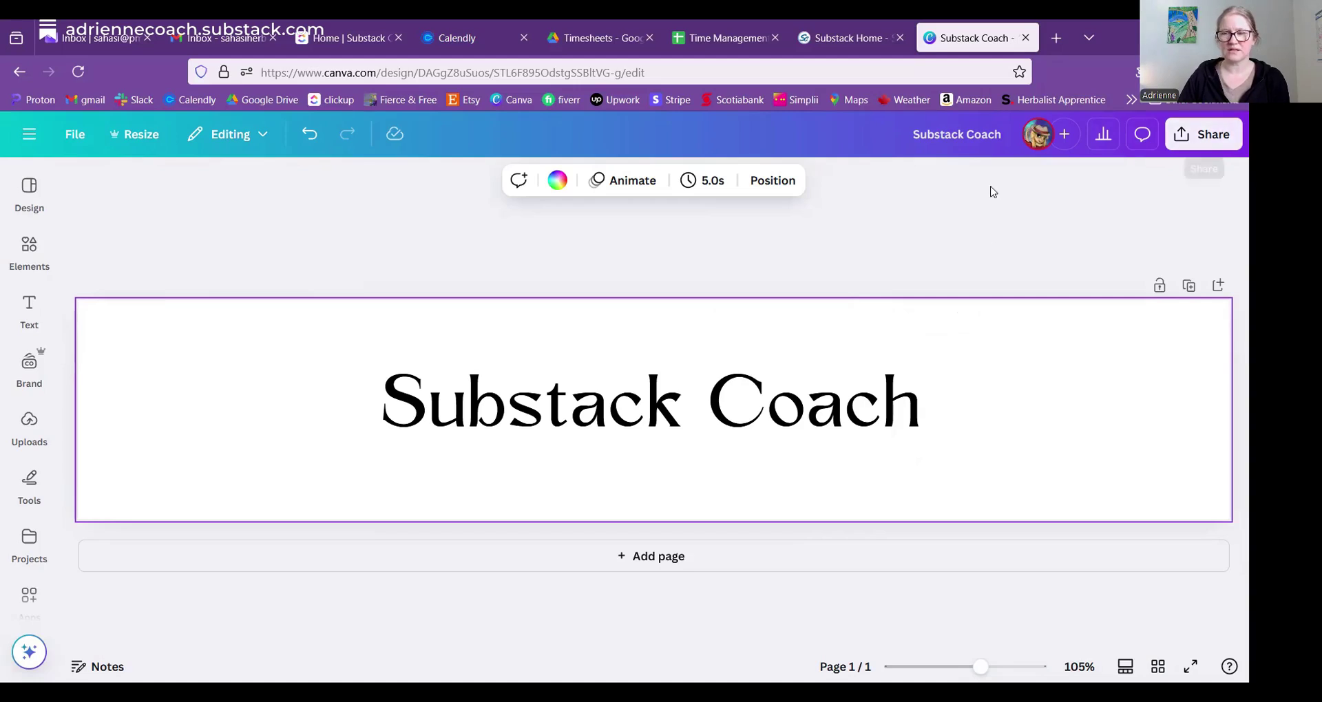
Step: Upload 'wordmark not transparent.png' as the publication wordmark in Substack's Branding settings
{"action": "left_click", "coordinate": [860, 40]}
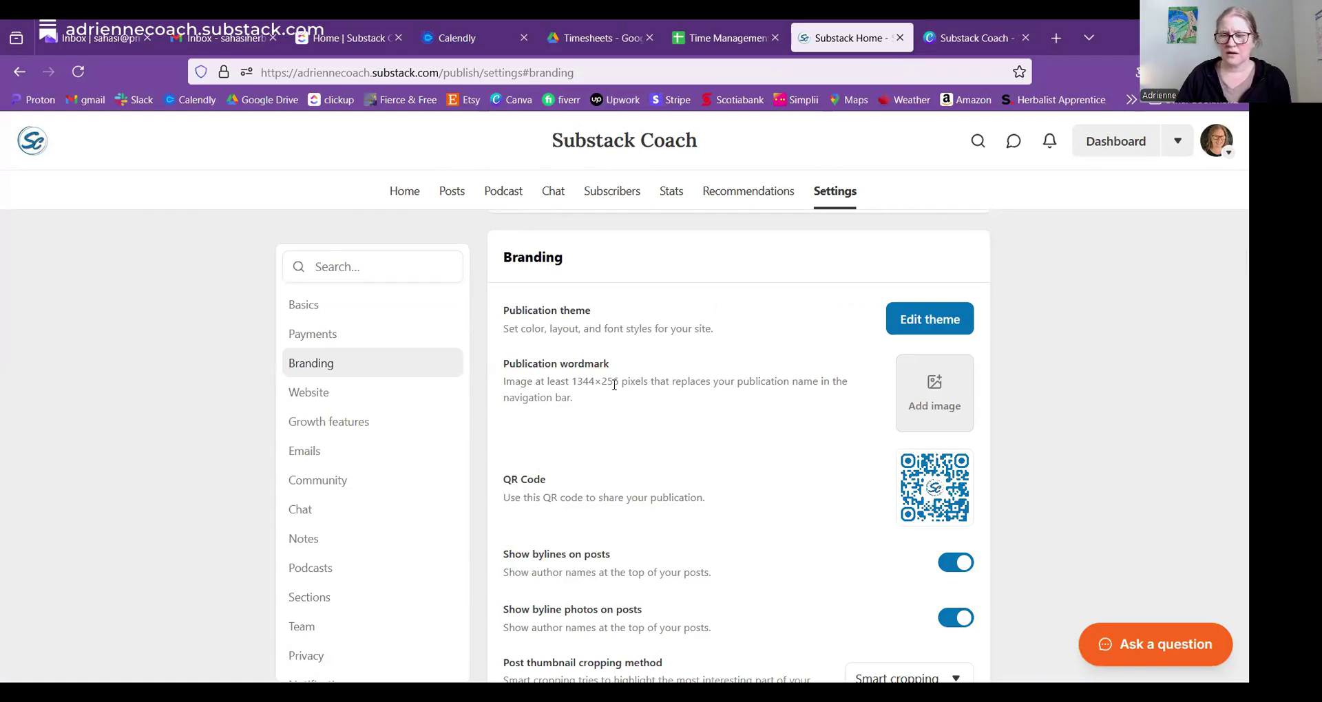
{"action": "left_click", "coordinate": [947, 408]}
{"action": "left_click", "coordinate": [924, 469]}
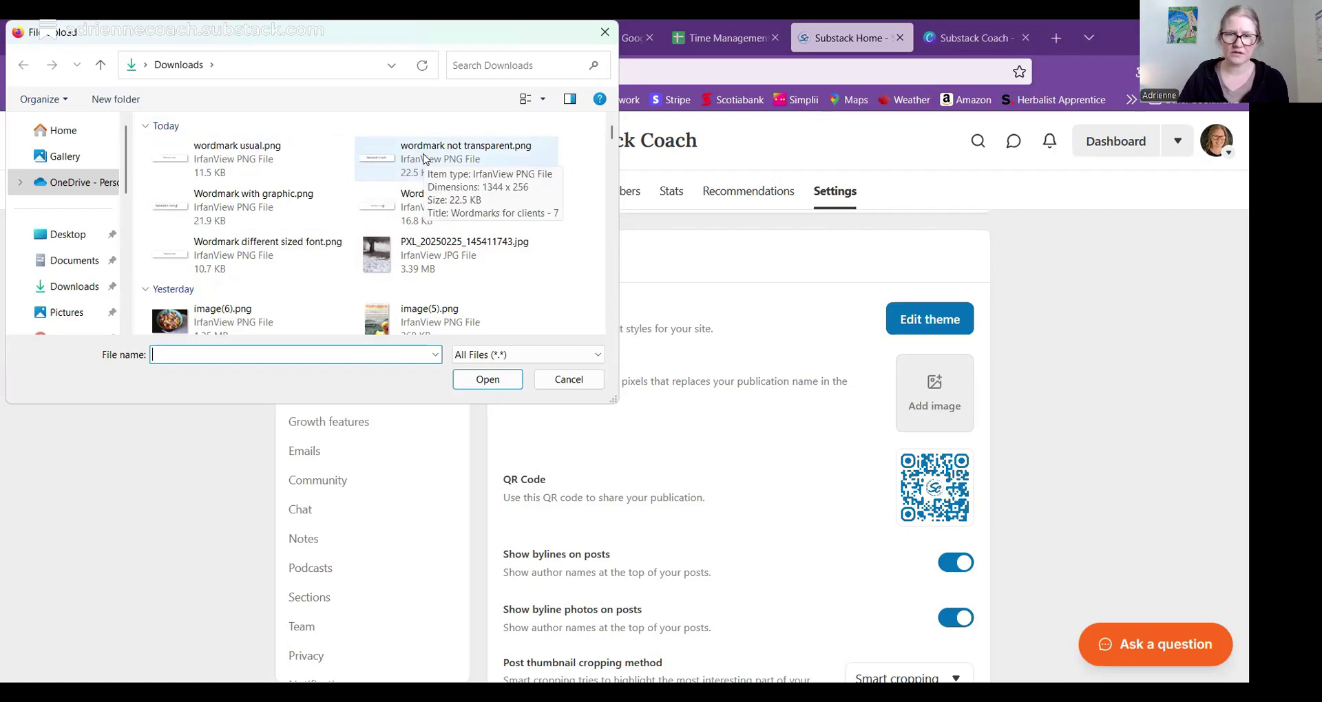
{"action": "left_click", "coordinate": [423, 159]}
{"action": "left_click", "coordinate": [491, 380]}
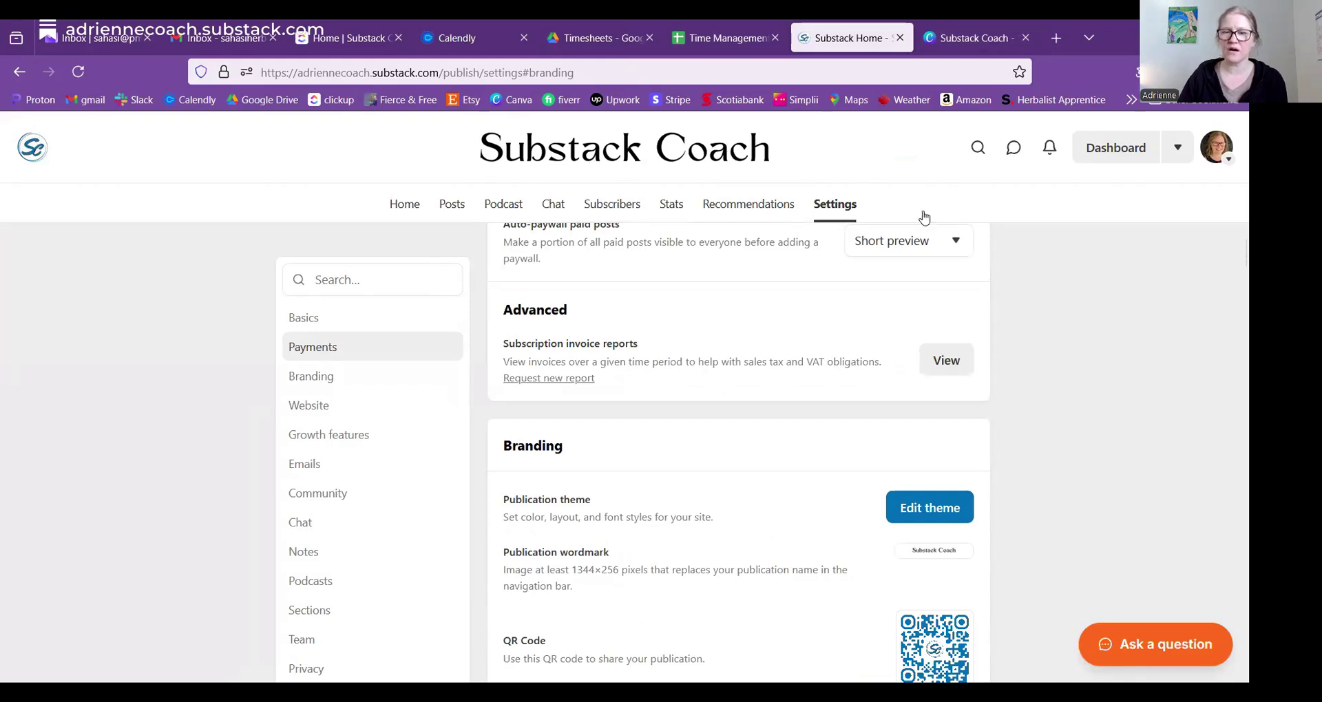
Step: Replace the wordmark image by uploading 'Wordmark different sized font.png'
{"action": "left_click", "coordinate": [941, 557]}
{"action": "left_click", "coordinate": [949, 589]}
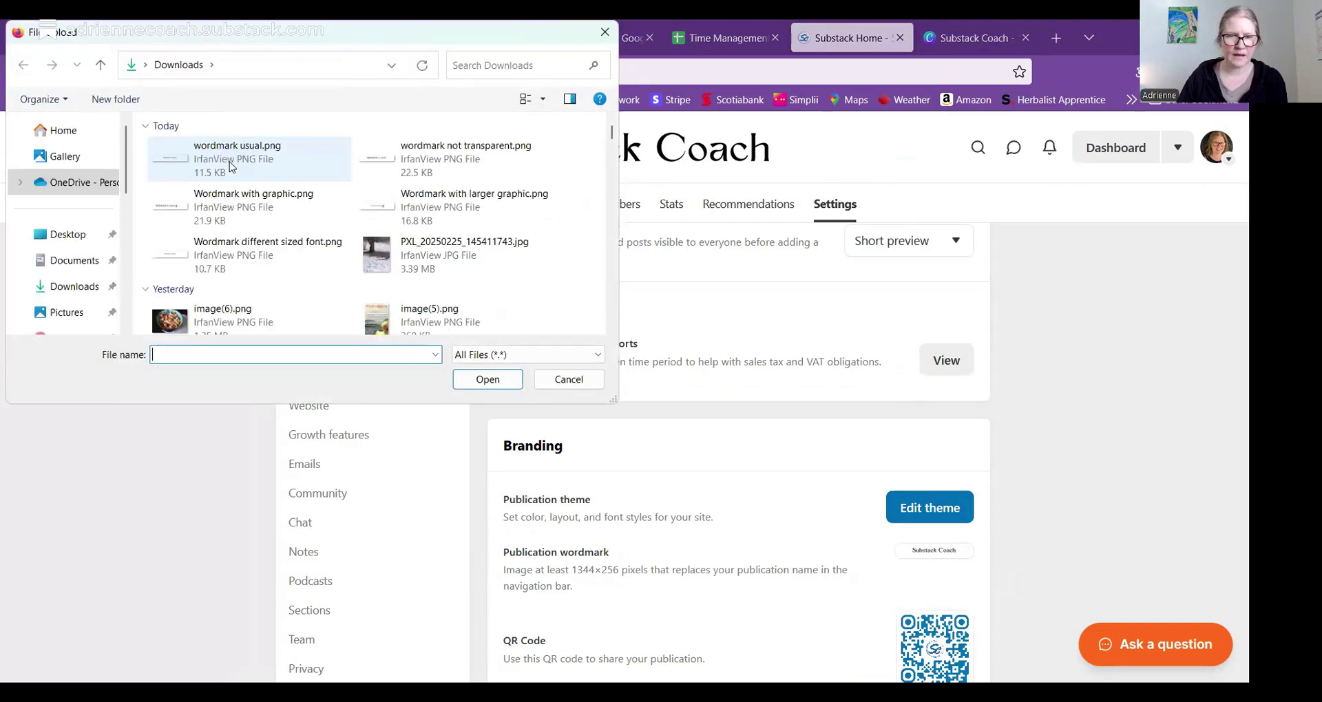
{"action": "left_click", "coordinate": [303, 249]}
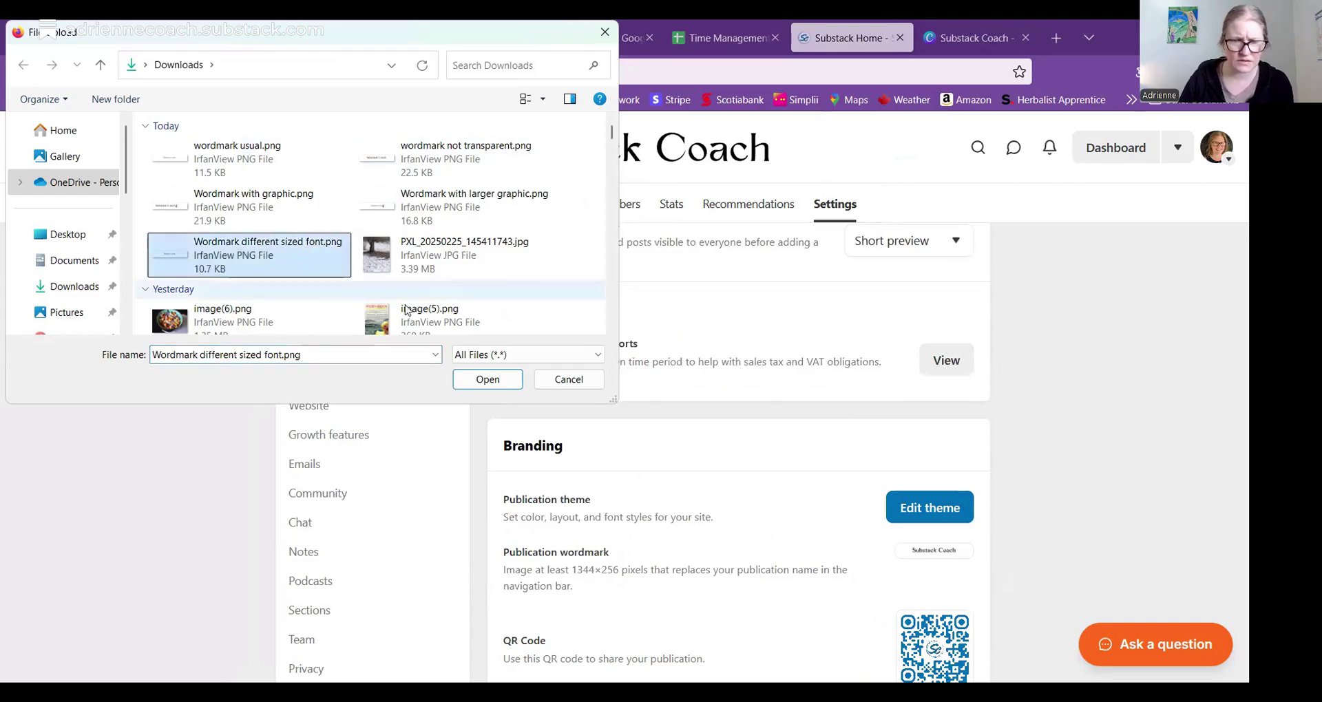
{"action": "left_click", "coordinate": [484, 381]}
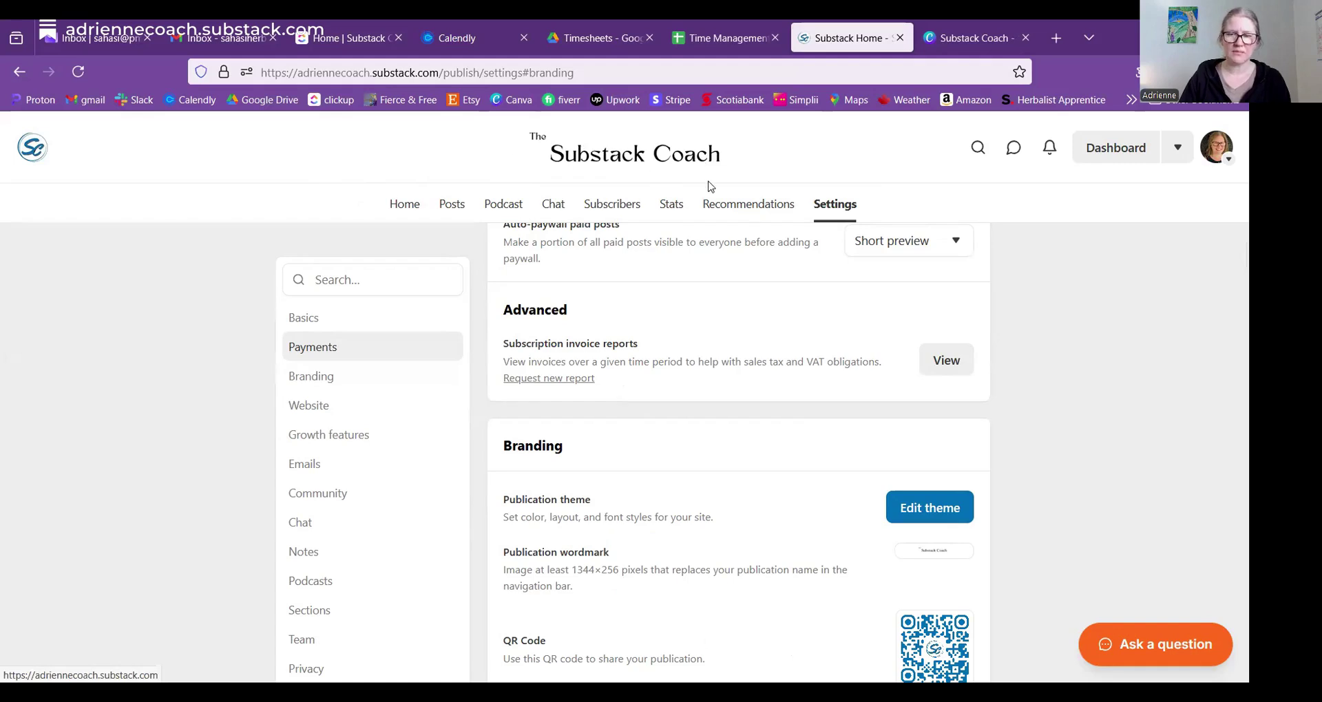
Step: Upload Wordmark with graphic.png as the new publication wordmark, showing Substack Coach with a quill
{"action": "left_click", "coordinate": [923, 553]}
{"action": "left_click", "coordinate": [930, 590]}
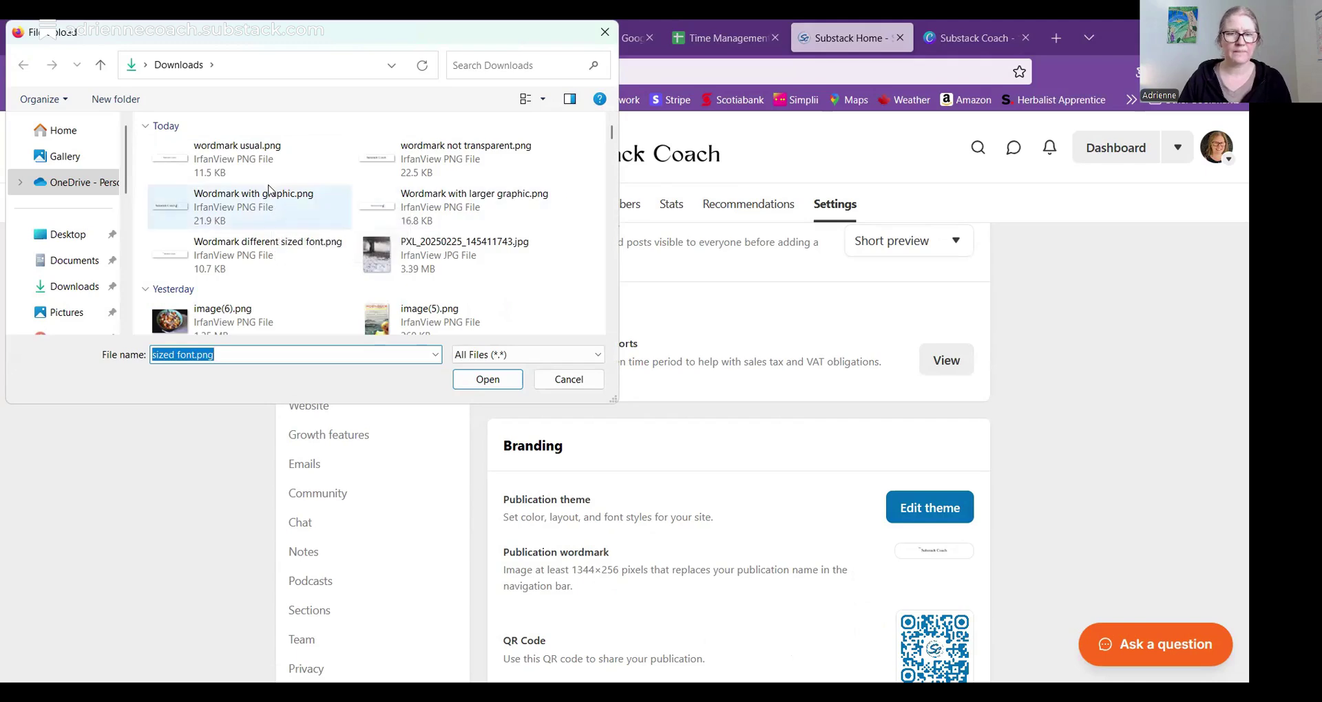
{"action": "left_click", "coordinate": [272, 200]}
{"action": "left_click", "coordinate": [480, 379]}
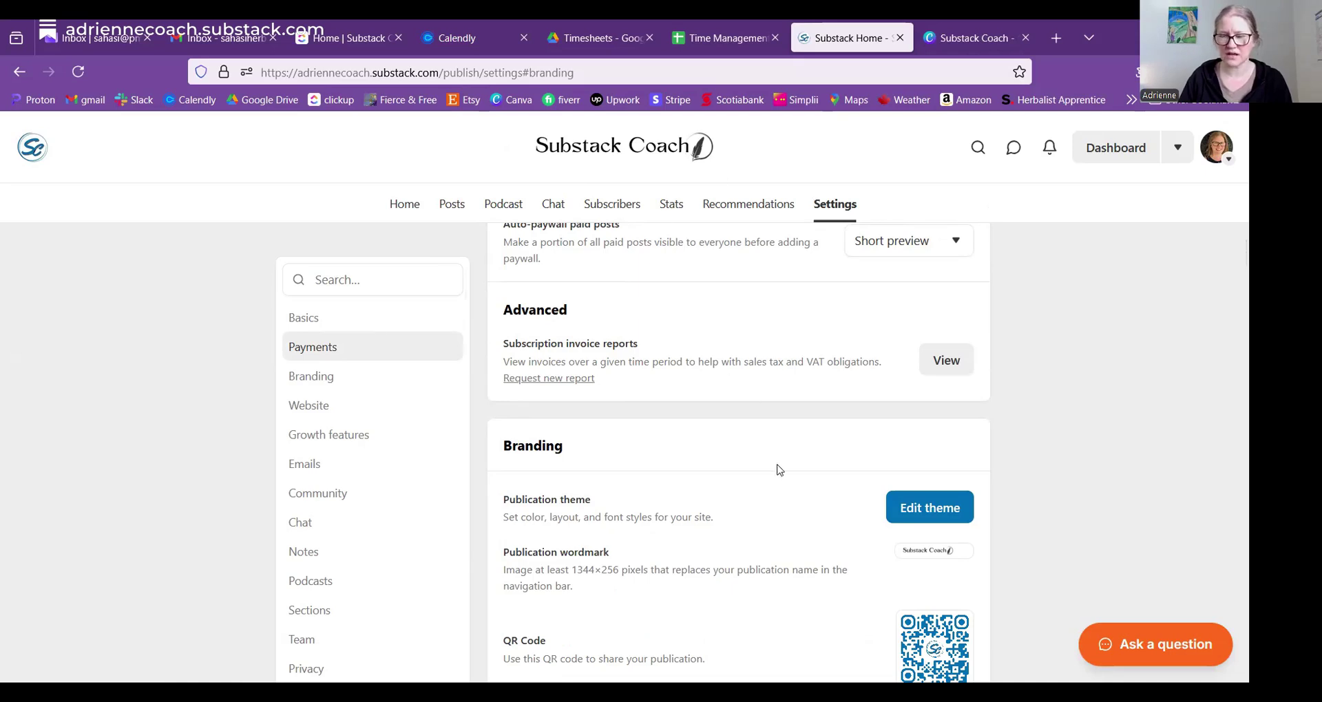
Step: Swap the wordmark image for Wordmark with larger graphic.png, with a bigger quill beside smaller text
{"action": "left_click", "coordinate": [916, 559]}
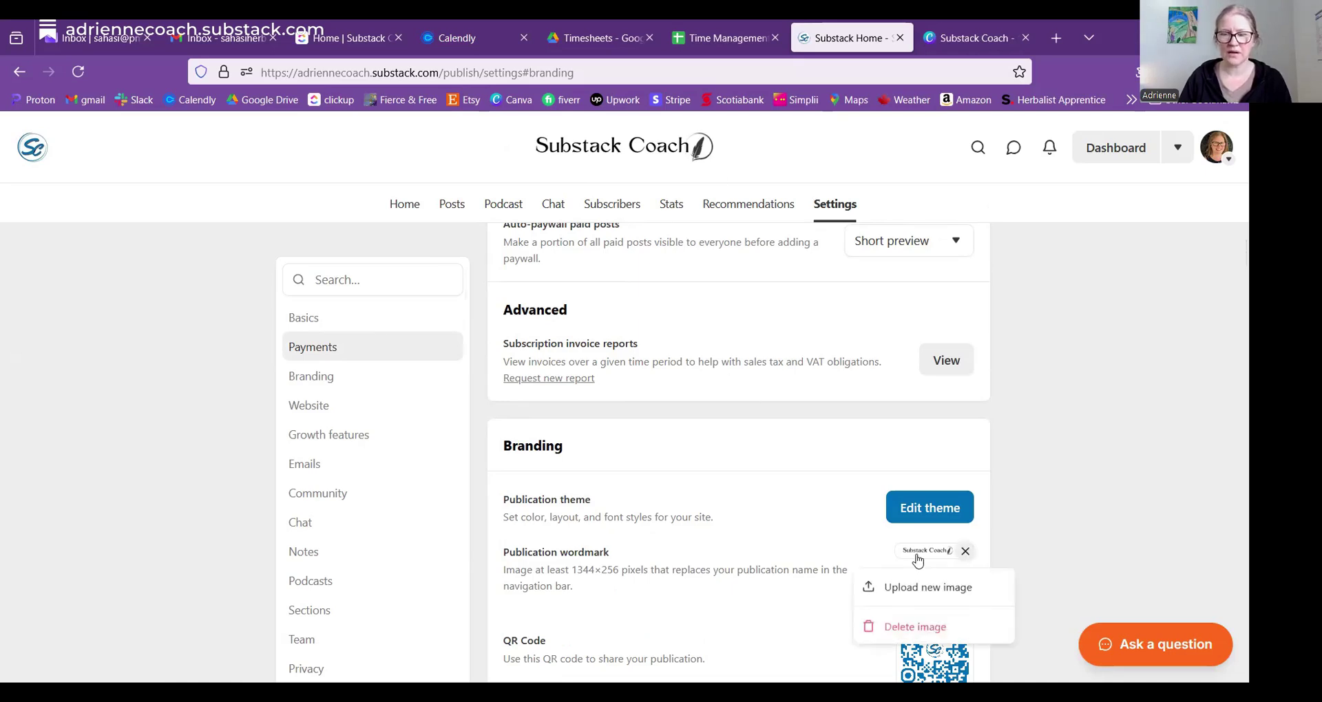
{"action": "left_click", "coordinate": [920, 590]}
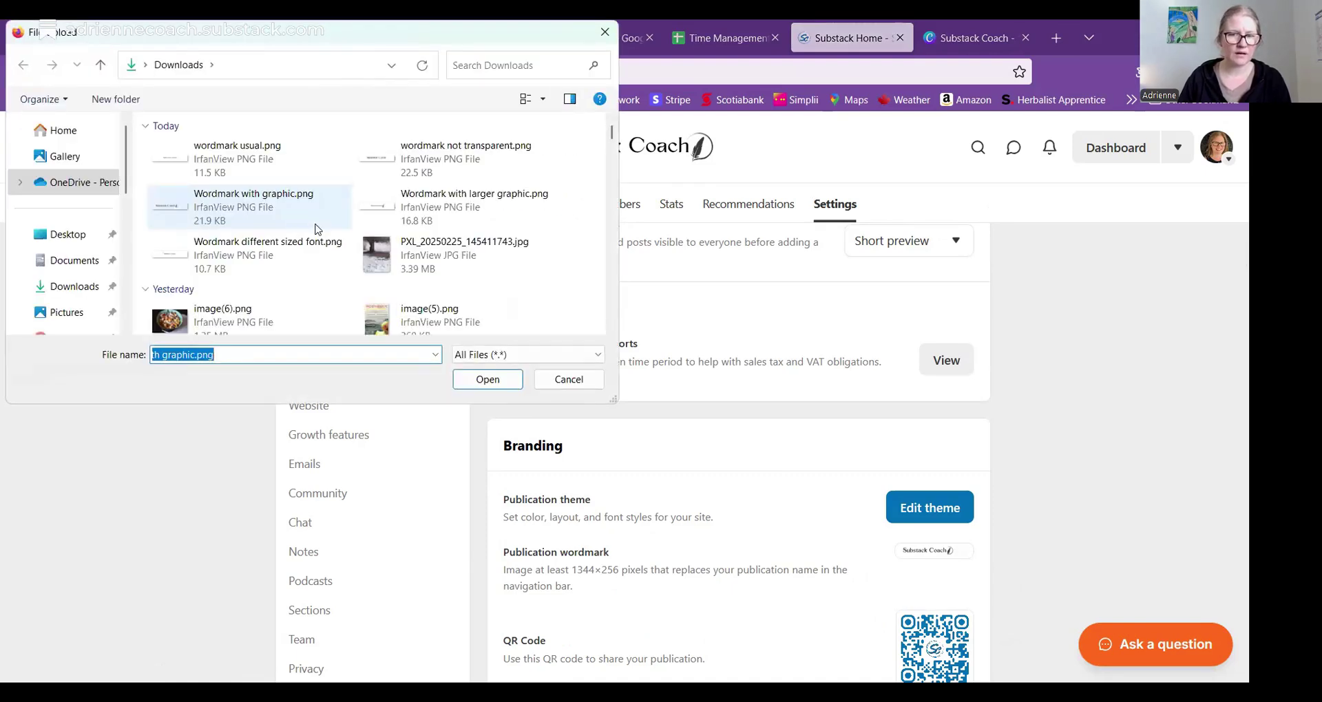
{"action": "left_click", "coordinate": [408, 226]}
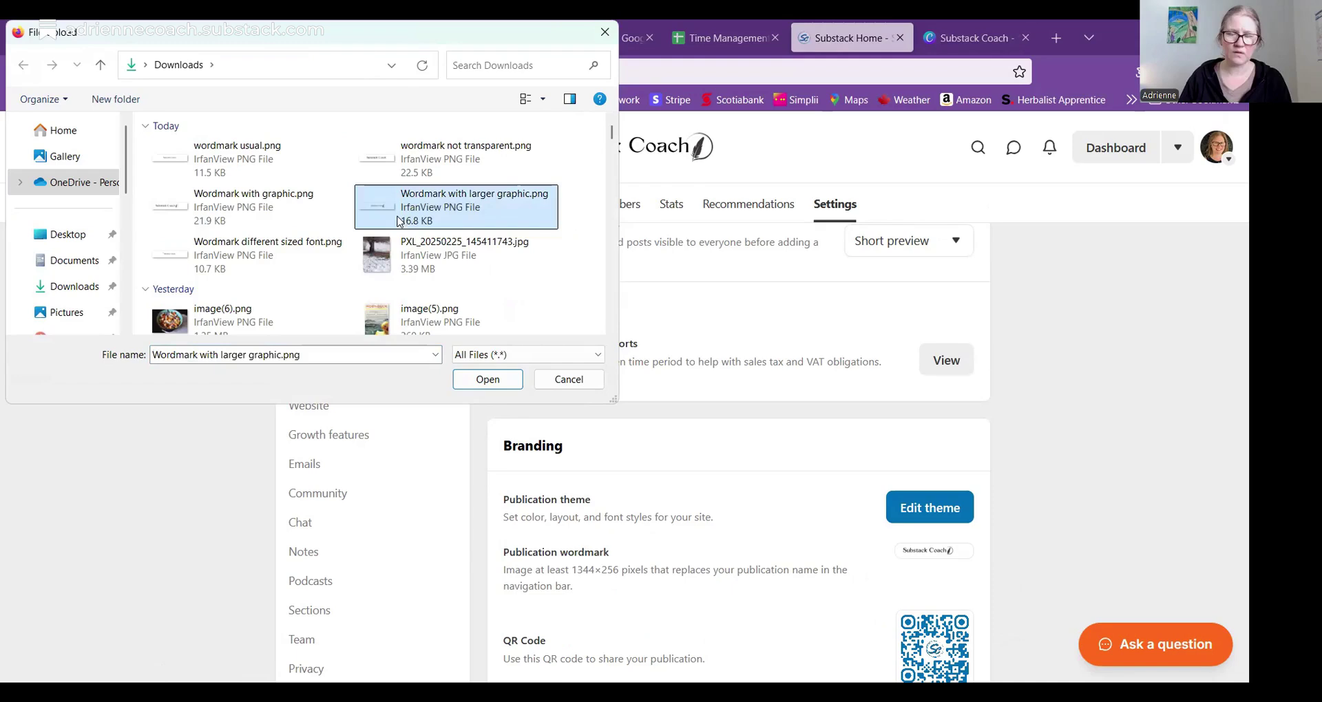
{"action": "left_click", "coordinate": [503, 382]}
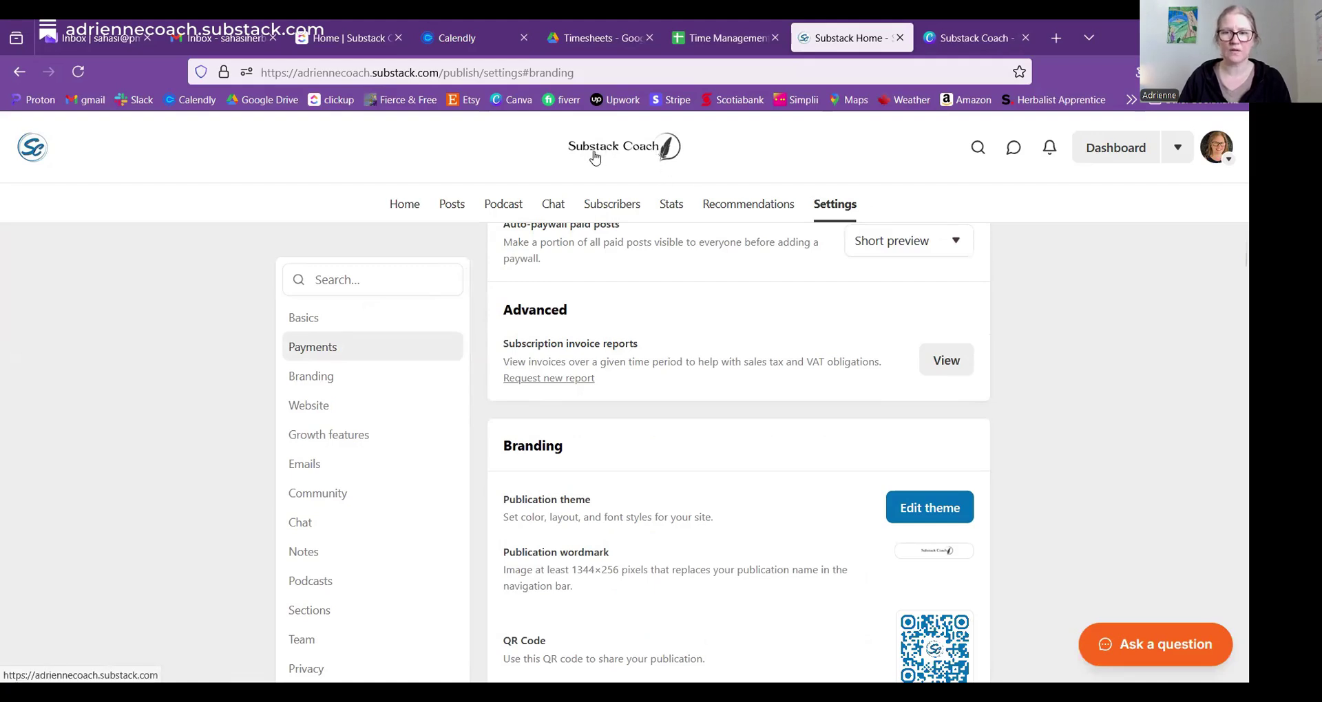
Step: Upload wordmark usual.png as the wordmark, leaving a text-only Substack Coach header without the quill
{"action": "left_click", "coordinate": [921, 556]}
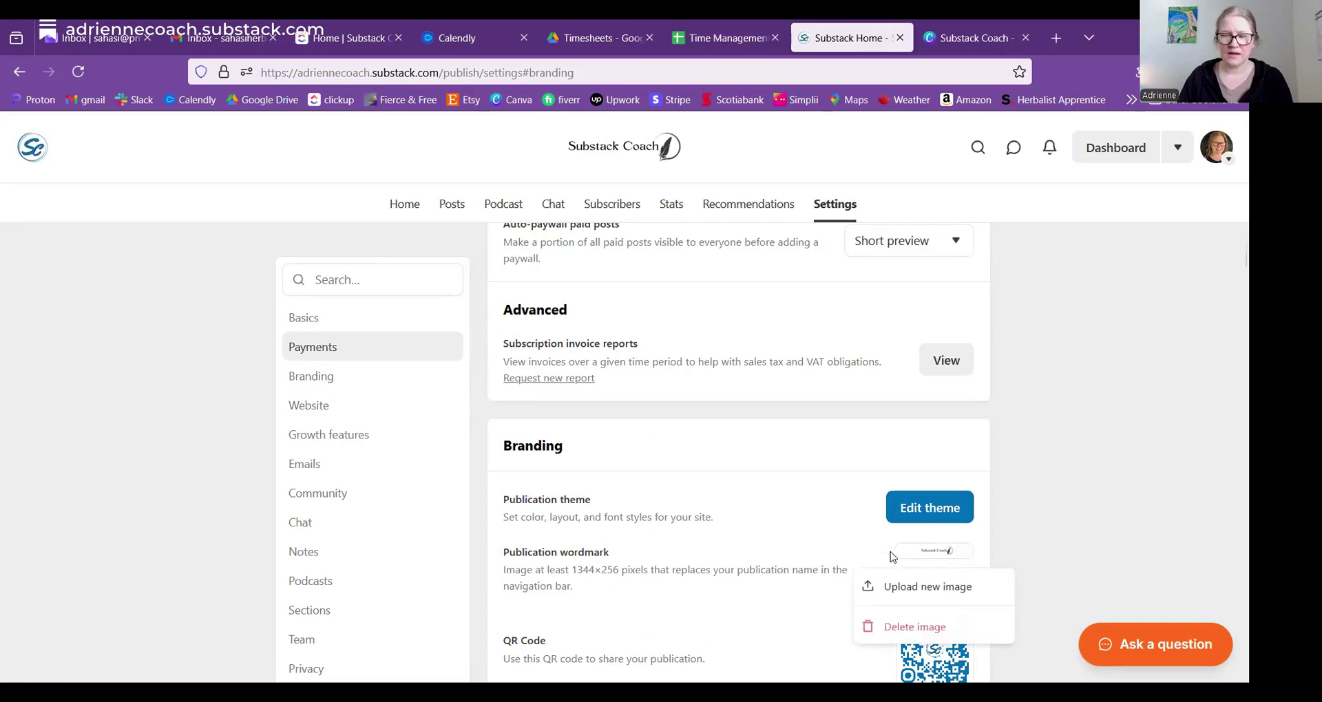
{"action": "left_click", "coordinate": [912, 585]}
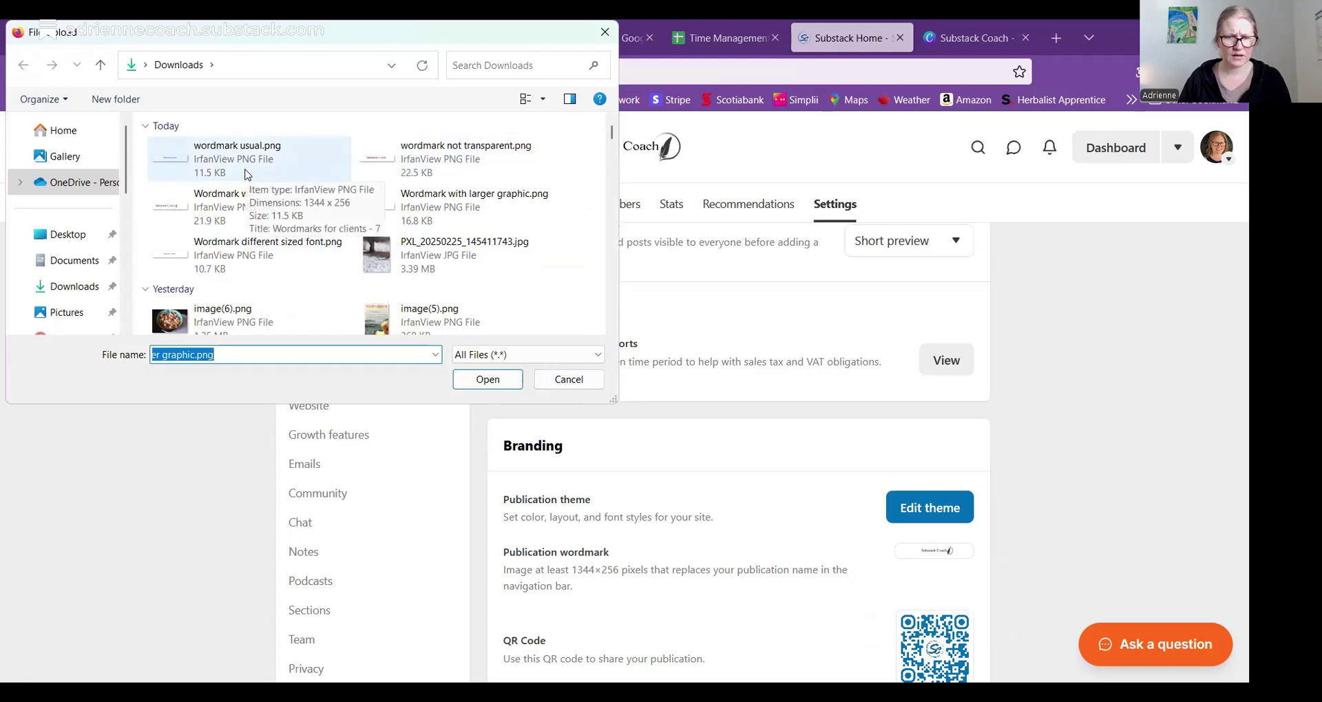
{"action": "left_click", "coordinate": [247, 175]}
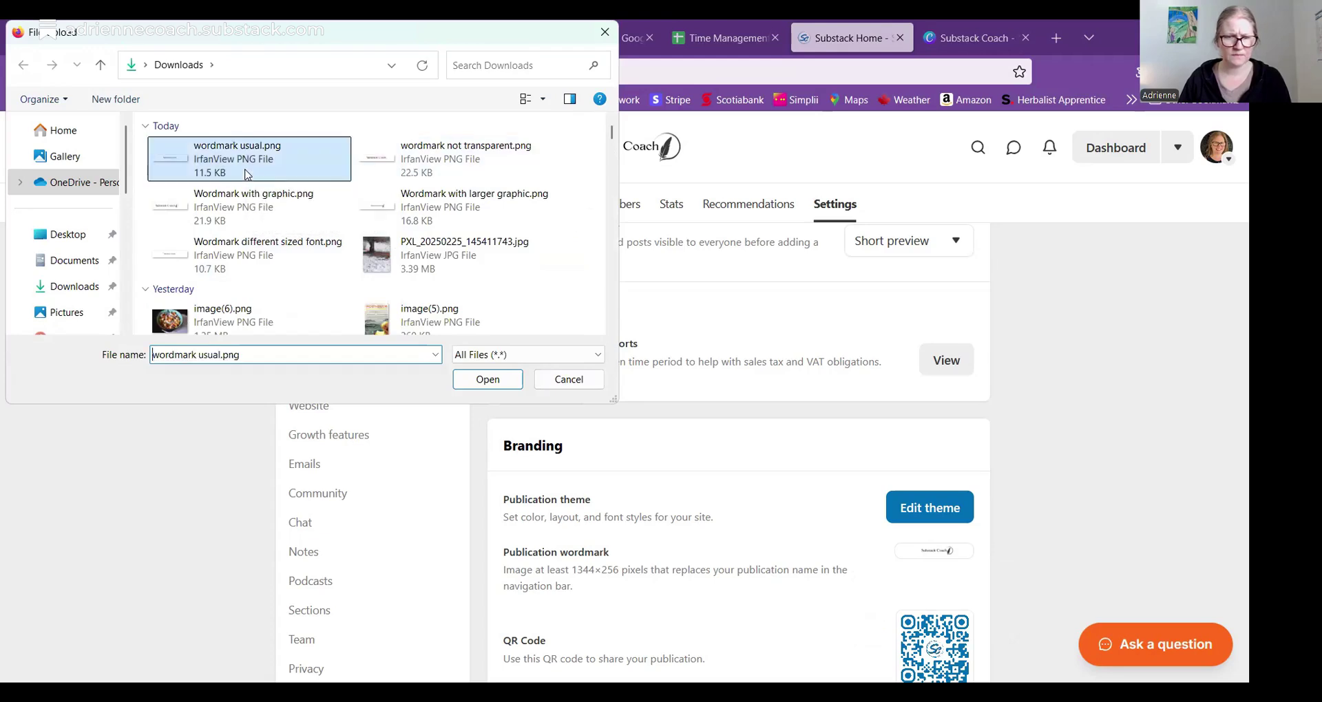
{"action": "left_click", "coordinate": [487, 379]}
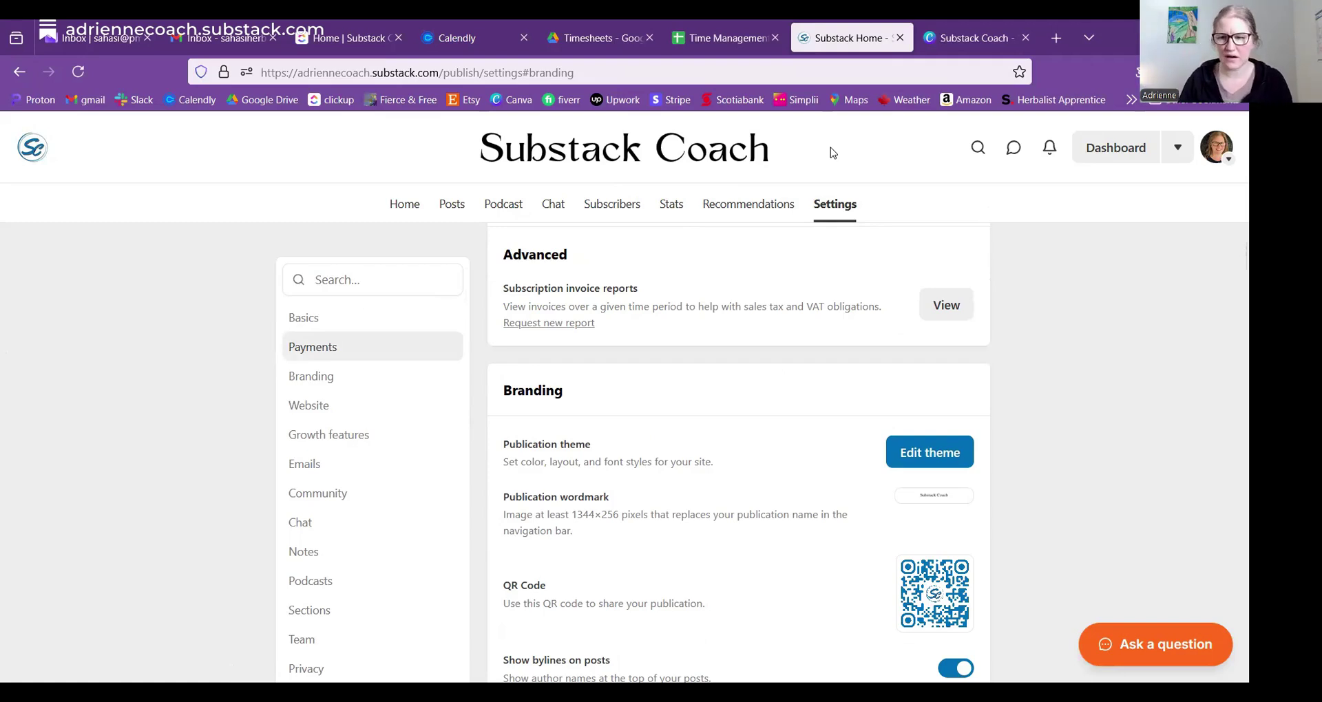
{"action": "mouse_move", "coordinate": [990, 22]}
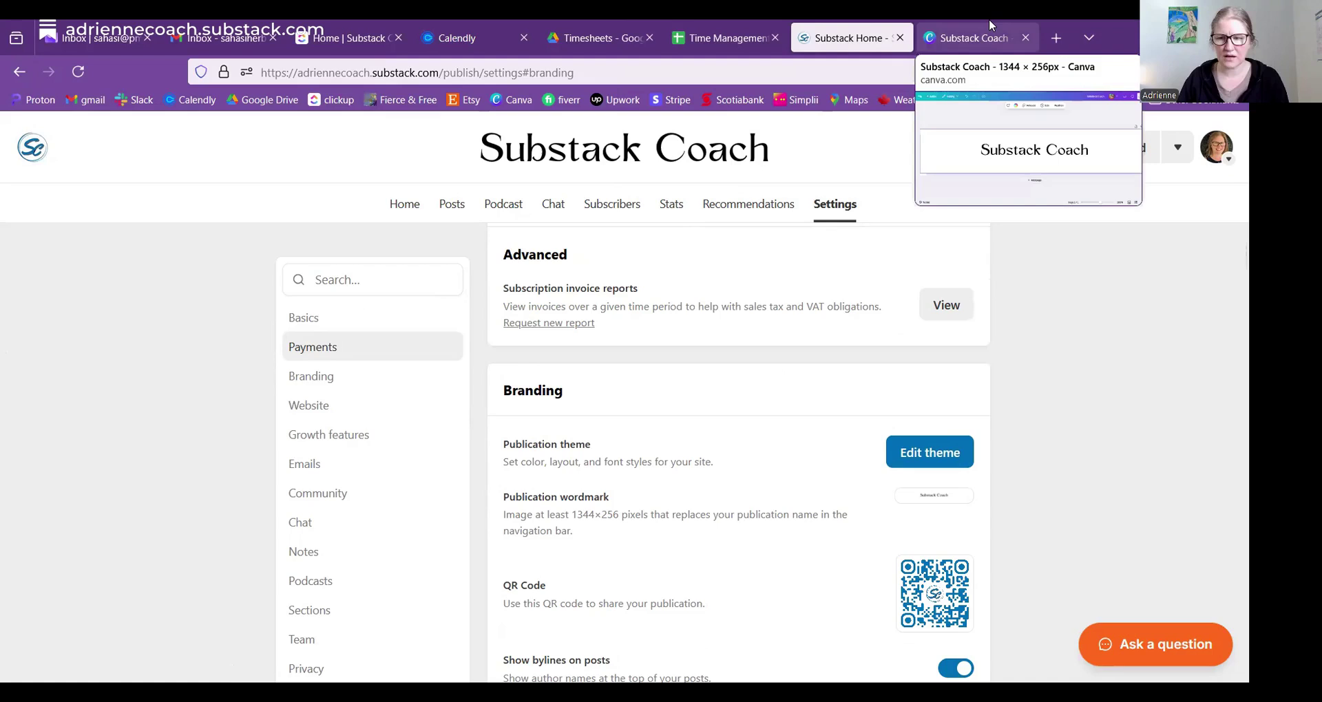